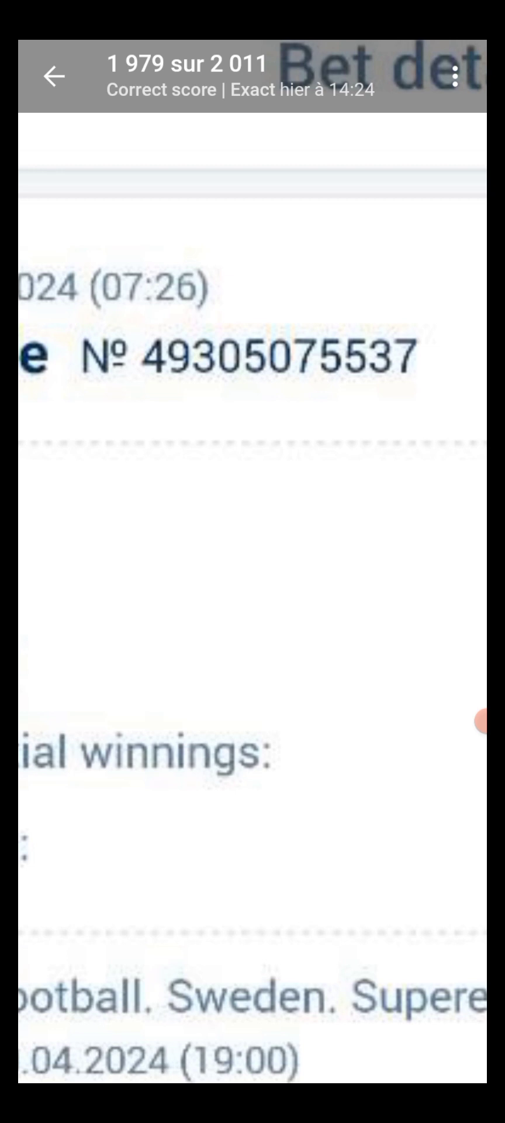
# Step: Close the enlarged bet details photo and look through the posts of the 1xbet coupon VIP 100% channel
pyautogui.press('Escape')
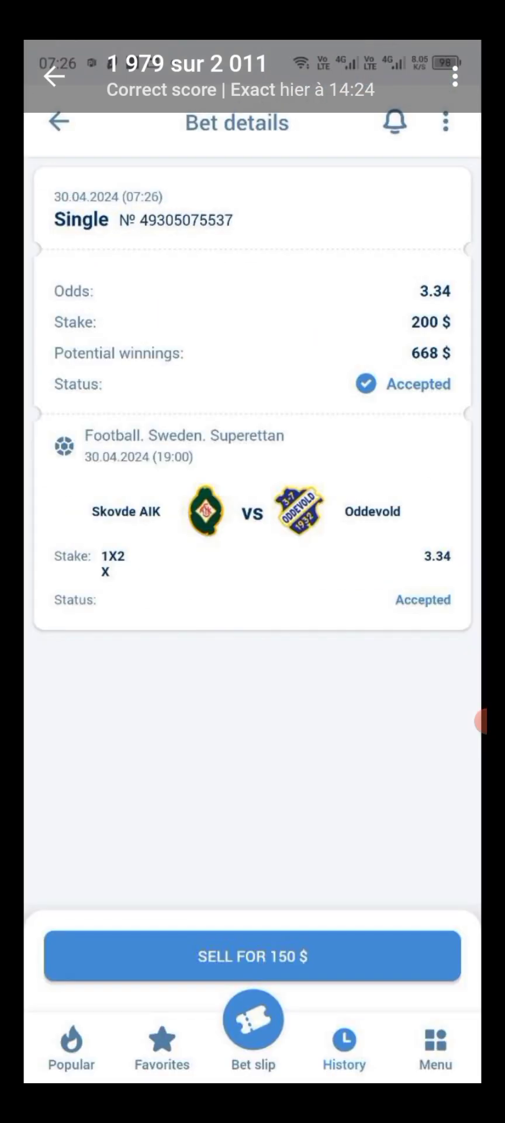
pyautogui.press('Escape')
pyautogui.press('Escape')
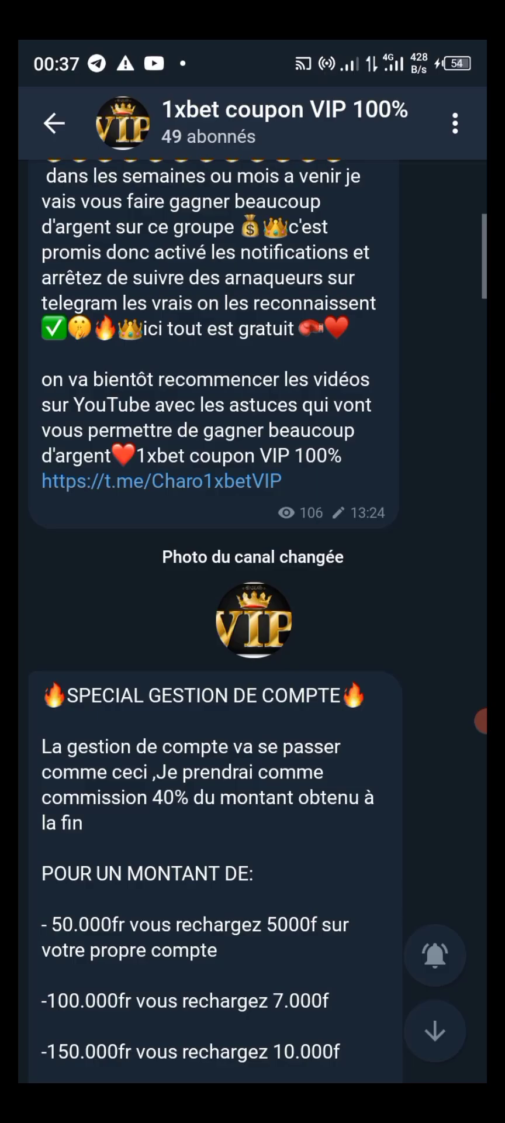
pyautogui.scroll(3, 253, 585)
pyautogui.press('Escape')
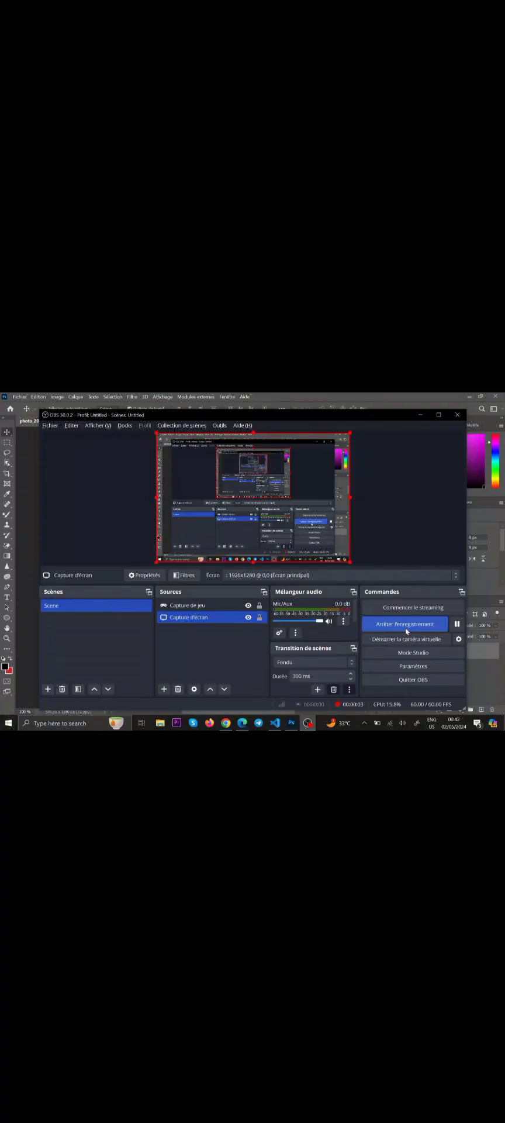
# Step: Switch to Photoshop, marquee-select the Cote value on the bet details image and search for fonts similar to it
pyautogui.click(36, 475)
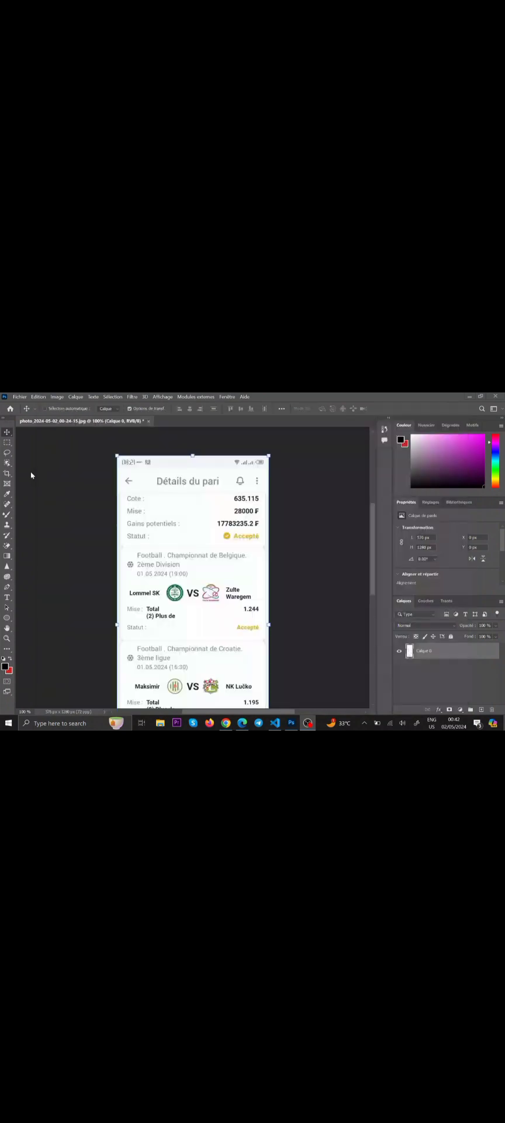
pyautogui.click(7, 442)
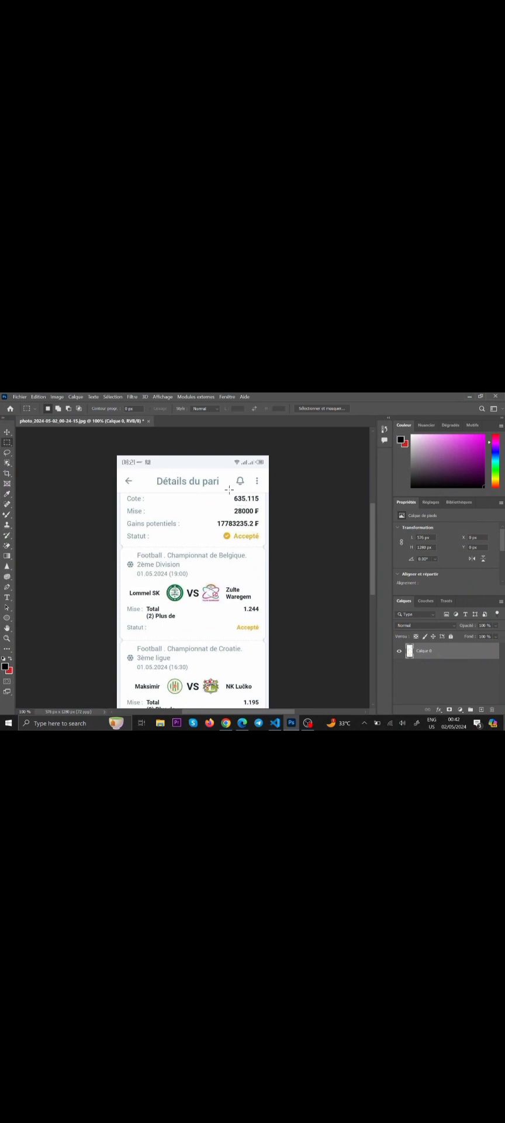
pyautogui.moveTo(229, 491); pyautogui.dragTo(265, 505)
pyautogui.click(93, 396)
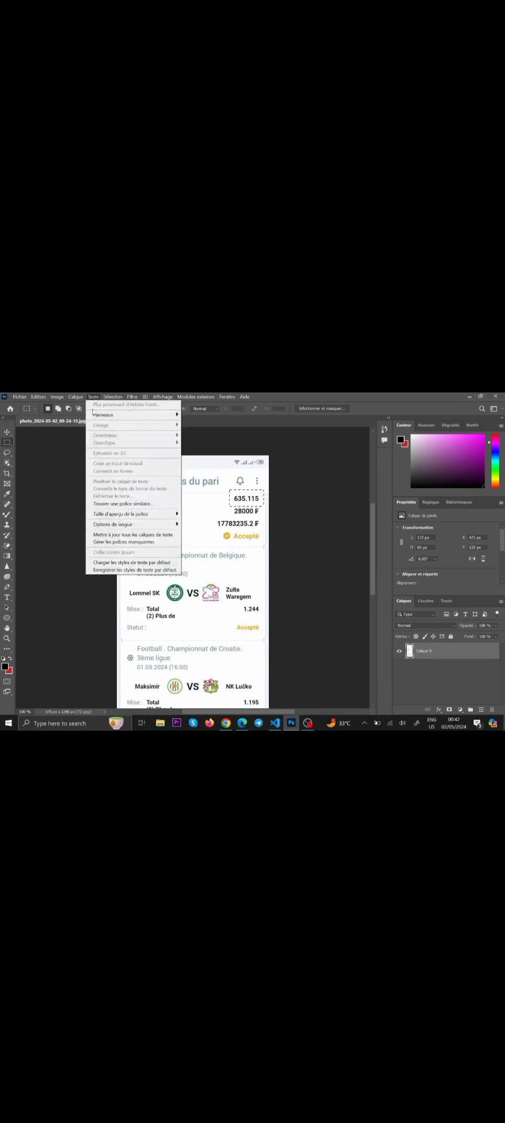
pyautogui.click(123, 503)
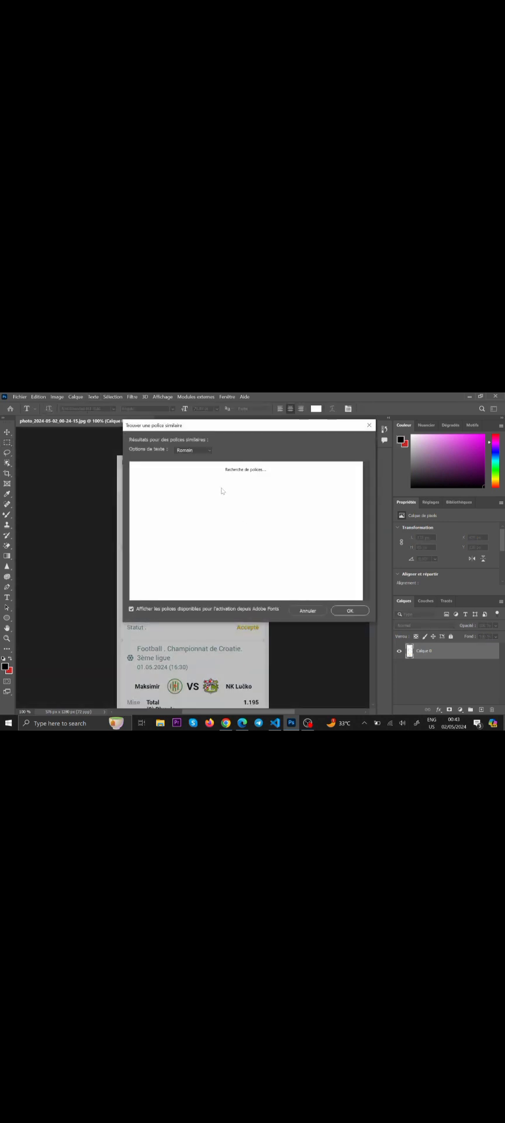
# Step: Choose Jokerman Regular from the similar fonts and accept it as the text font
pyautogui.moveTo(193, 428); pyautogui.dragTo(350, 448)
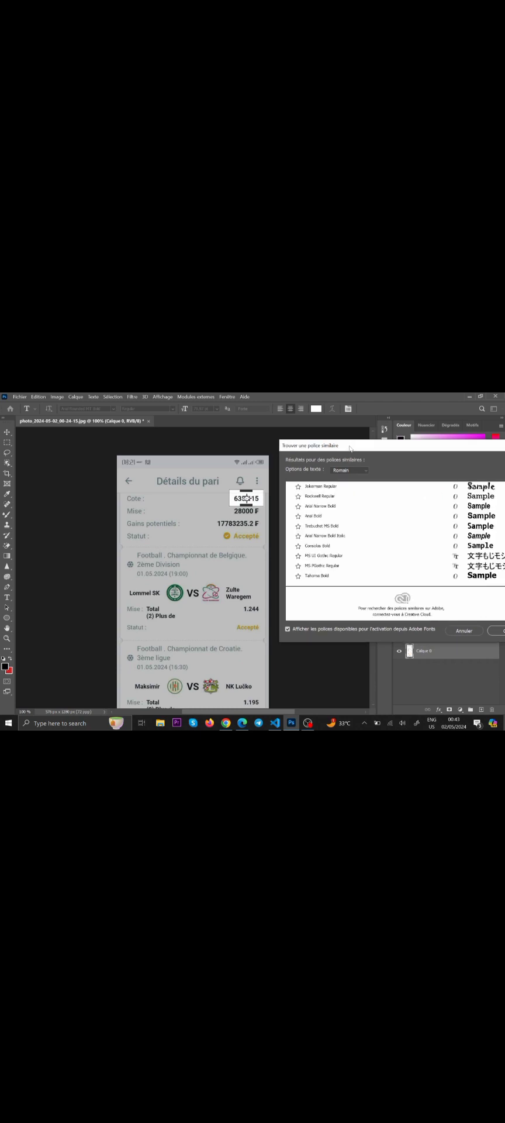
pyautogui.click(338, 487)
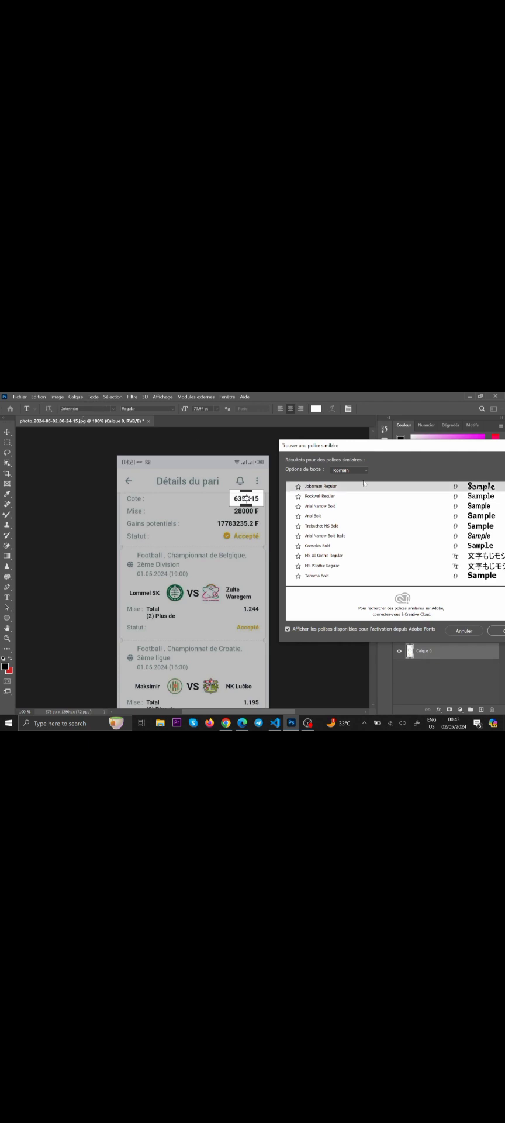
pyautogui.moveTo(380, 447); pyautogui.dragTo(261, 476)
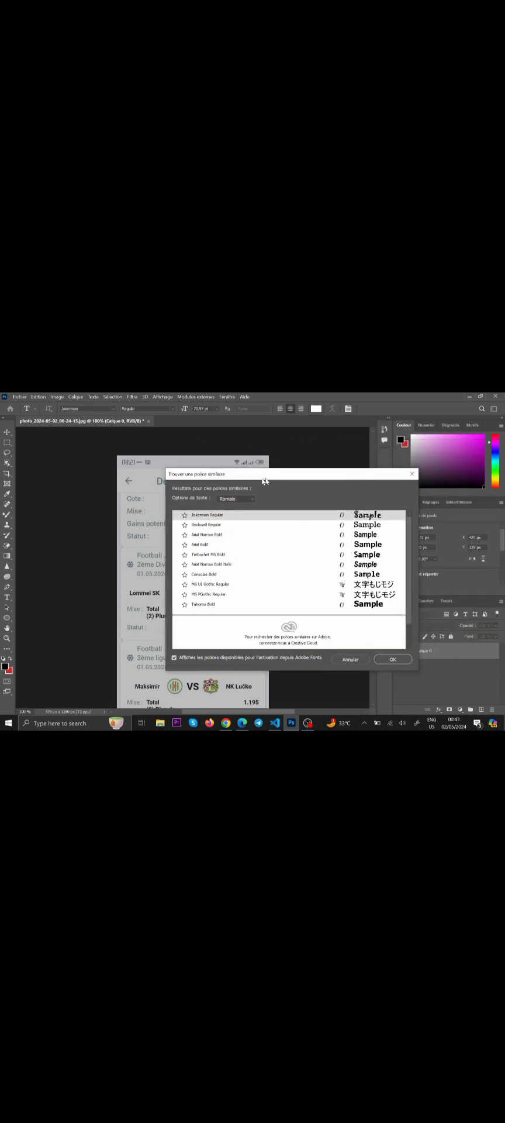
pyautogui.click(388, 659)
pyautogui.press('m')
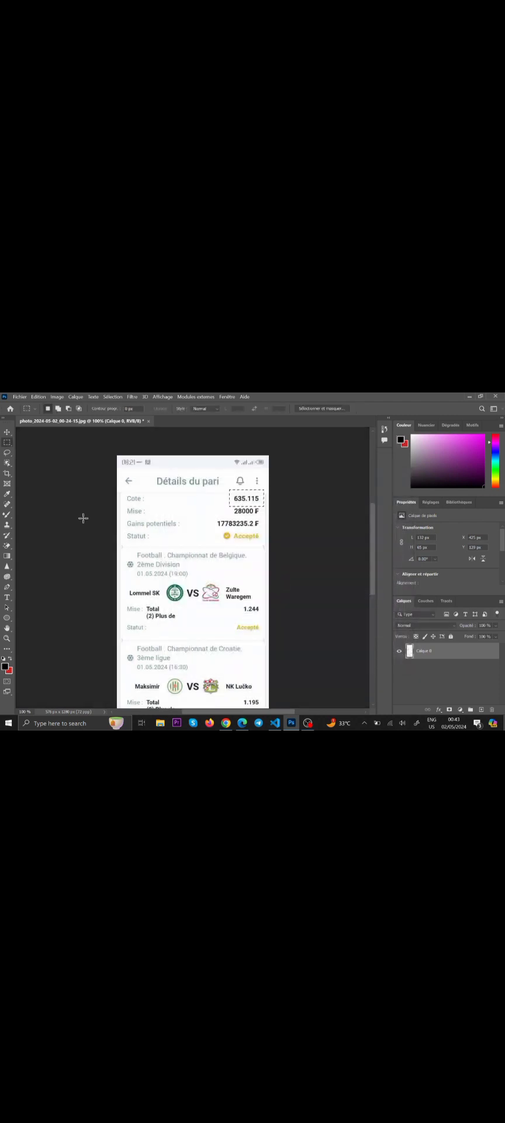
# Step: Add a horizontal text layer reading 4.10 over the Cote value
pyautogui.click(11, 597)
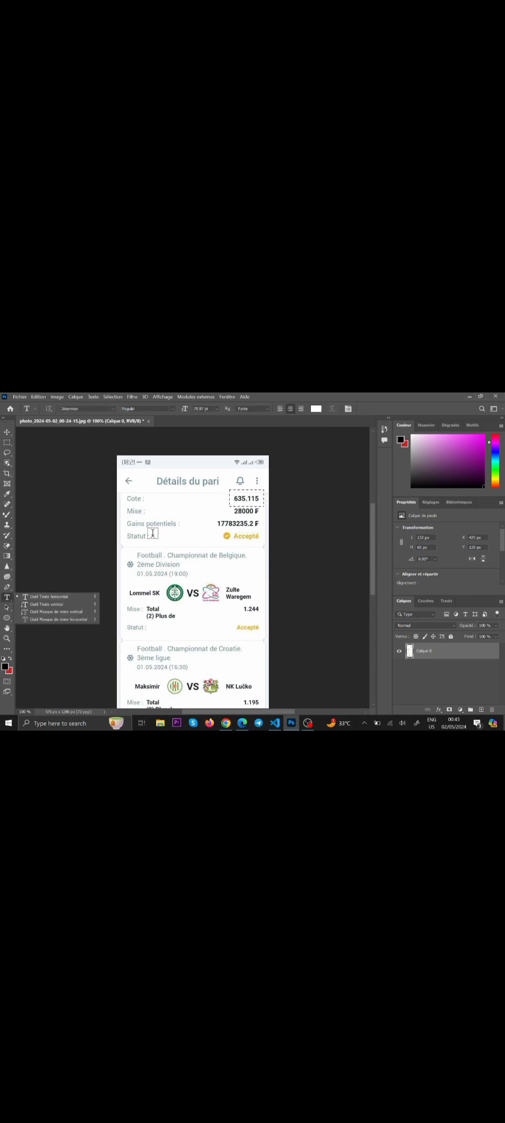
pyautogui.click(238, 498)
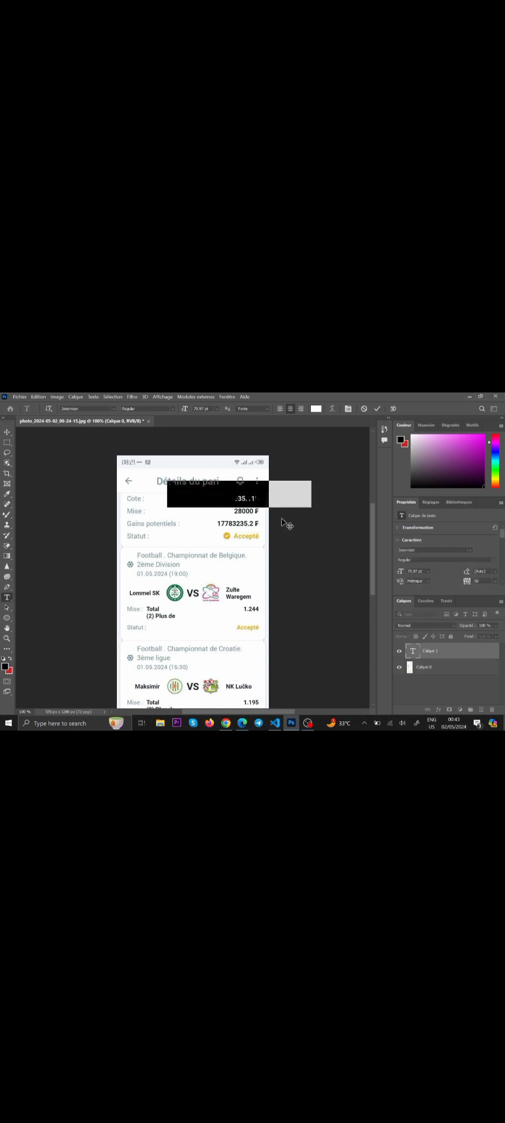
pyautogui.press('BackSpace')
pyautogui.write('15')
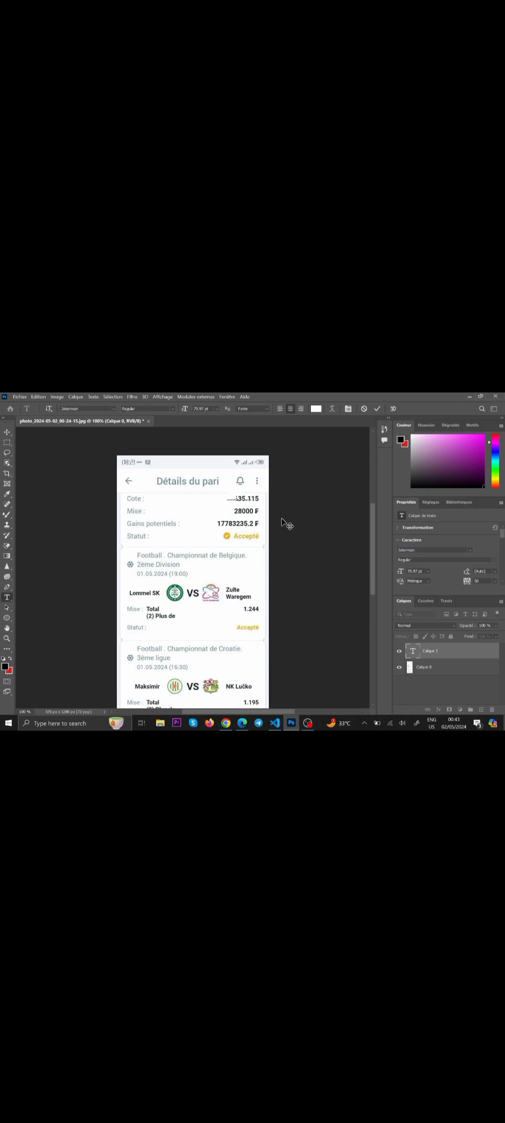
pyautogui.write(' 00')
# Step: Colour the 4.10 text black (000000) and move it clear of the Cote value, to its left
pyautogui.hotkey('ctrl', 'a')
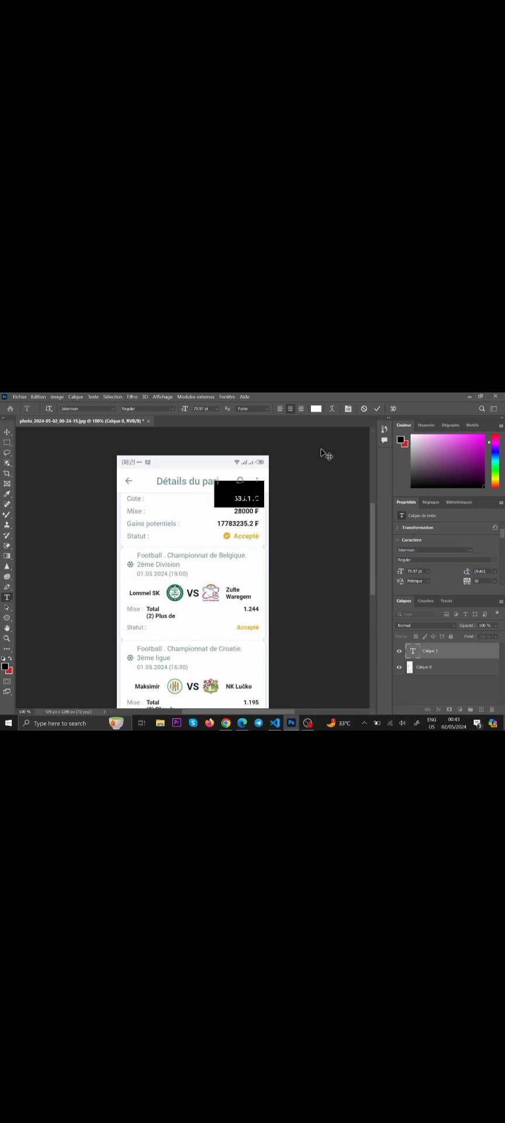
pyautogui.click(316, 410)
pyautogui.moveTo(240, 515)
pyautogui.mouseDown()
pyautogui.moveTo(216, 547)
pyautogui.moveTo(188, 564)
pyautogui.mouseUp()
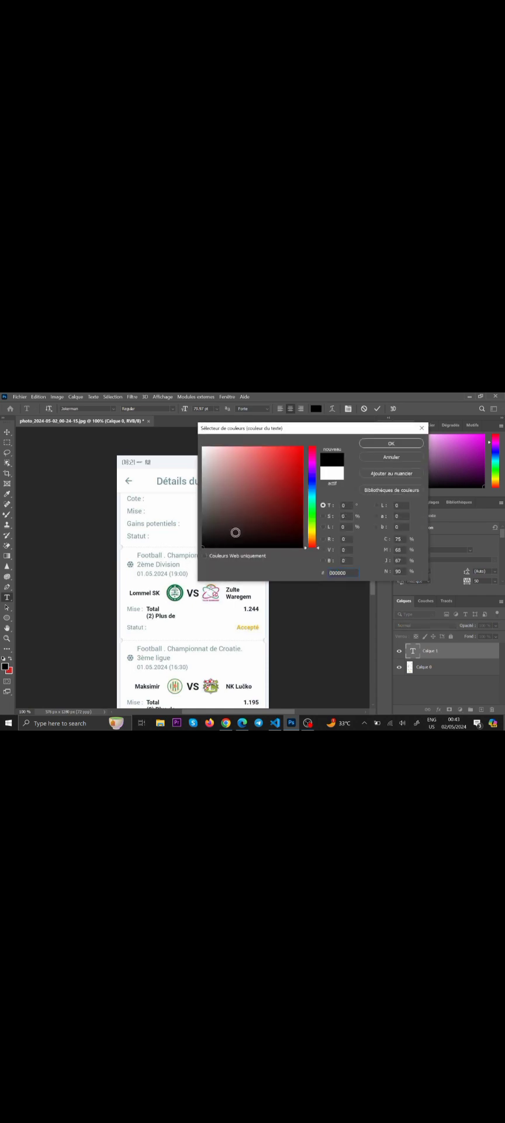
pyautogui.click(371, 445)
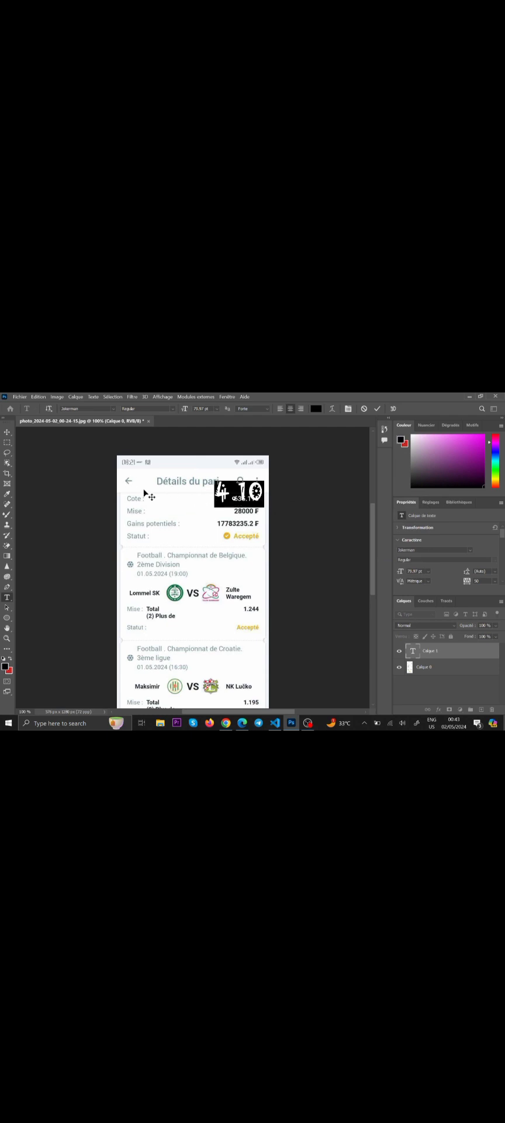
pyautogui.click(7, 433)
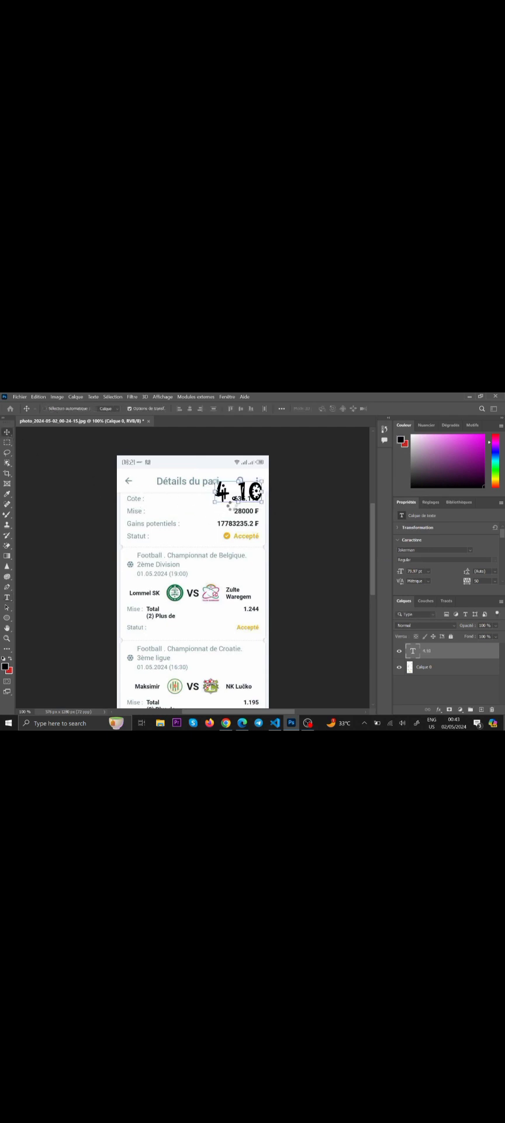
pyautogui.moveTo(226, 498); pyautogui.dragTo(171, 510)
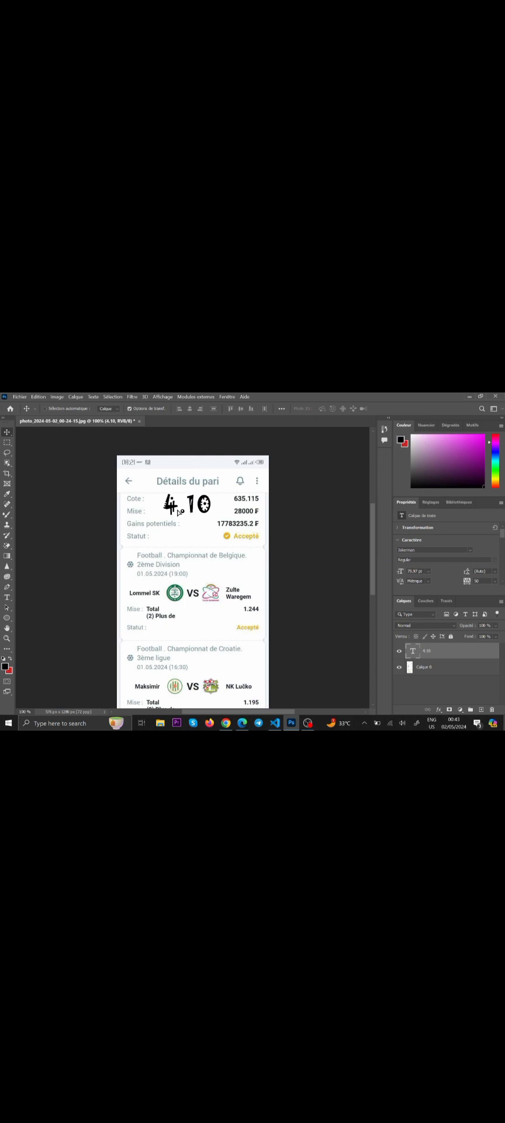
# Step: Change the font of the whole 4.10 text to Arial
pyautogui.click(7, 597)
pyautogui.click(179, 507)
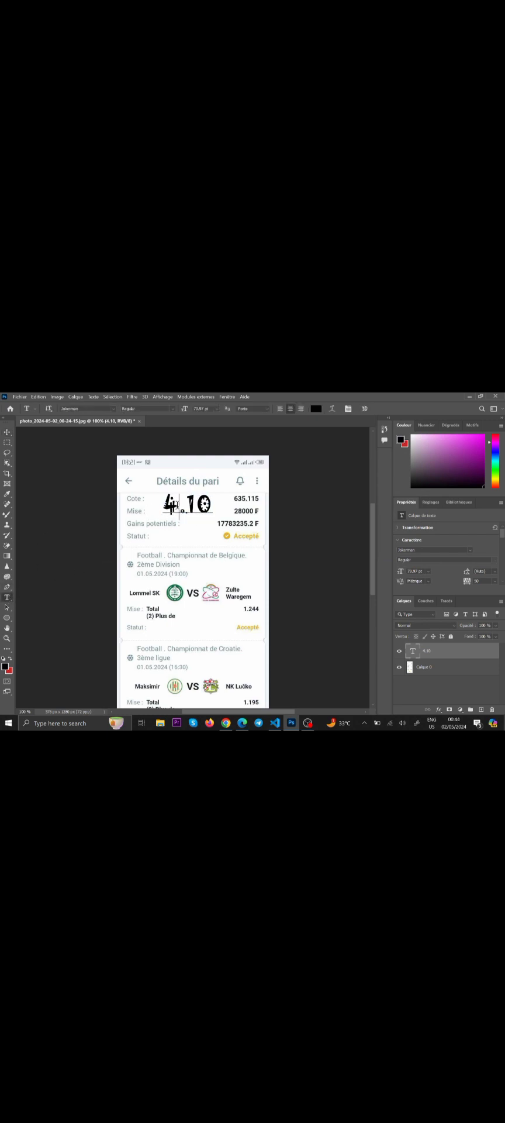
pyautogui.hotkey('ctrl', 'a')
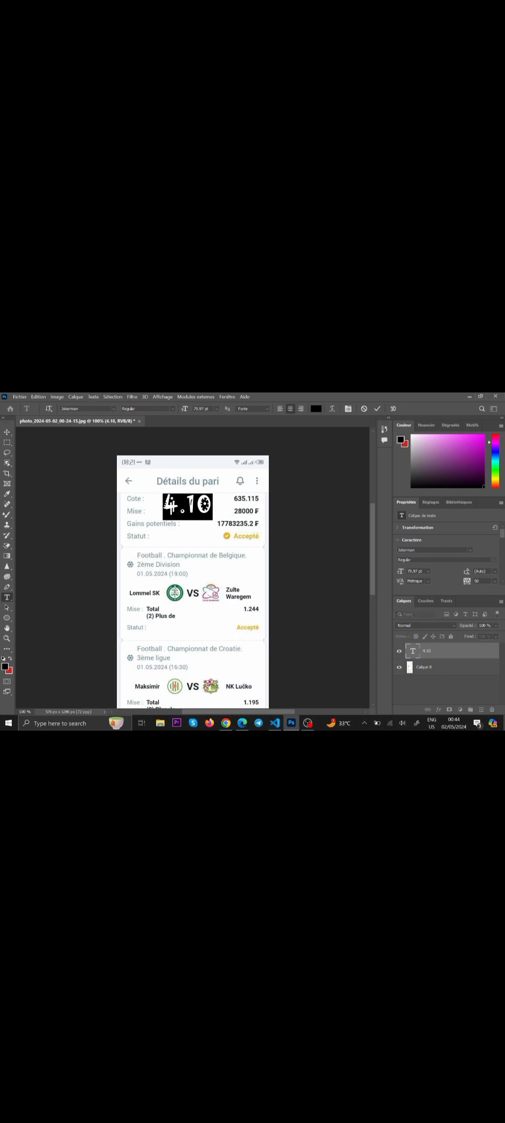
pyautogui.click(115, 411)
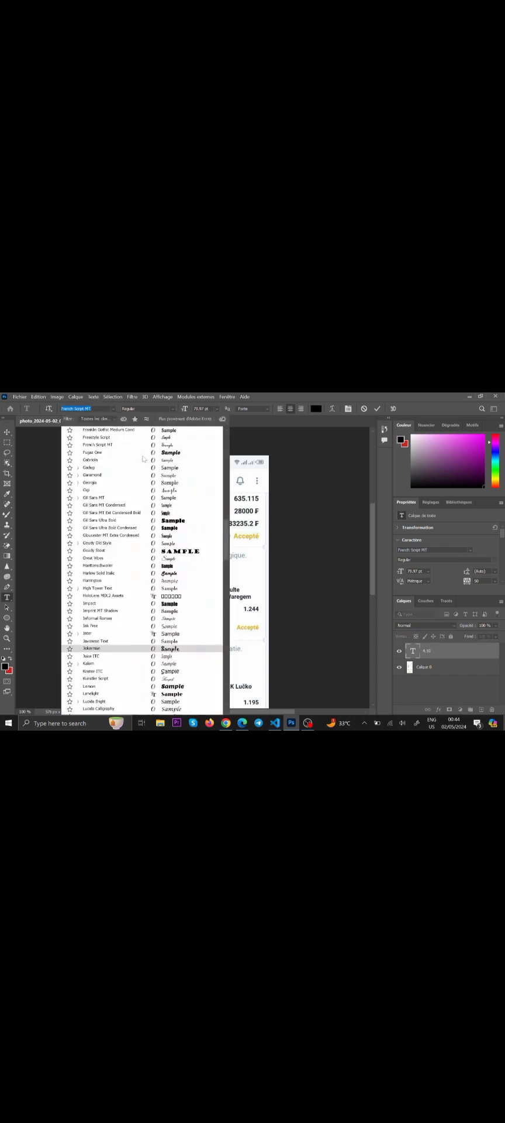
pyautogui.scroll(10, 143, 459)
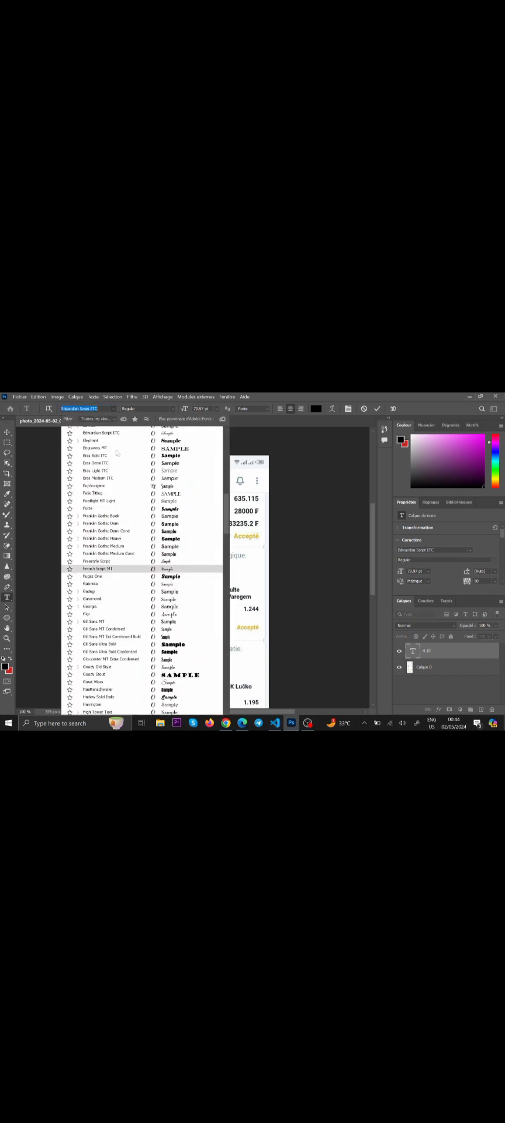
pyautogui.scroll(15, 117, 452)
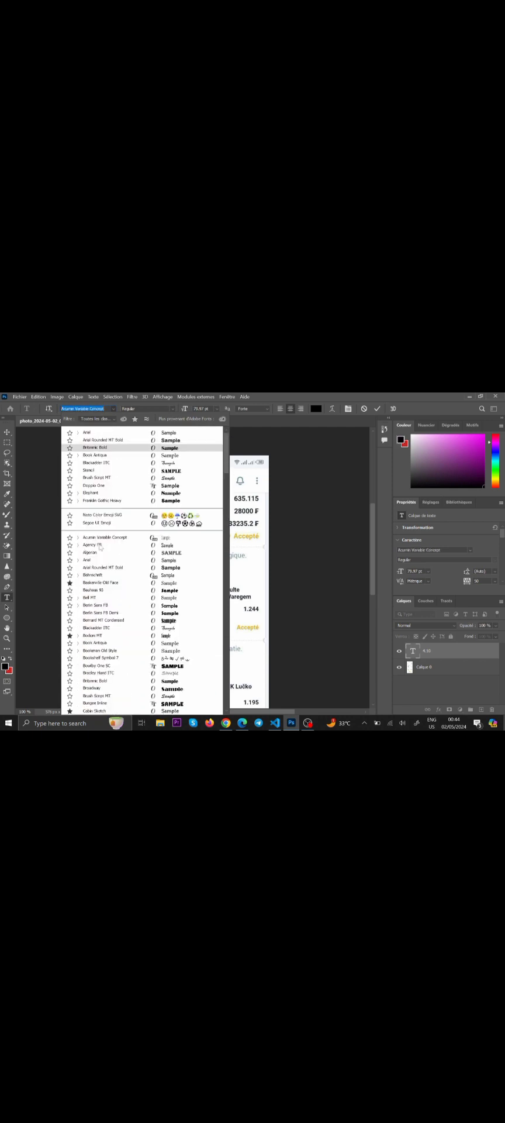
pyautogui.click(91, 561)
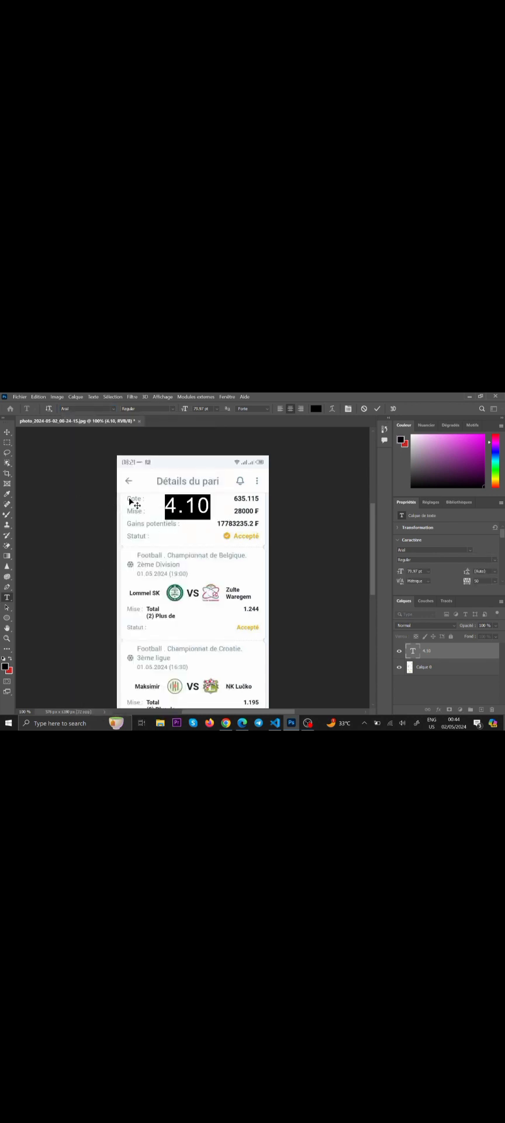
# Step: Set the font style of the 4.10 text to Bold
pyautogui.scroll(-1, 451, 587)
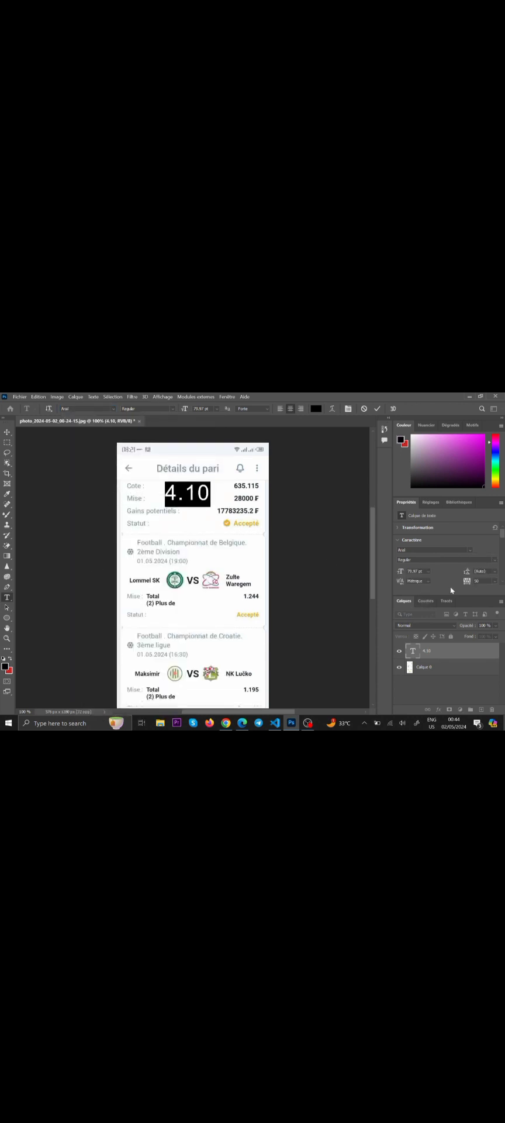
pyautogui.scroll(1, 452, 590)
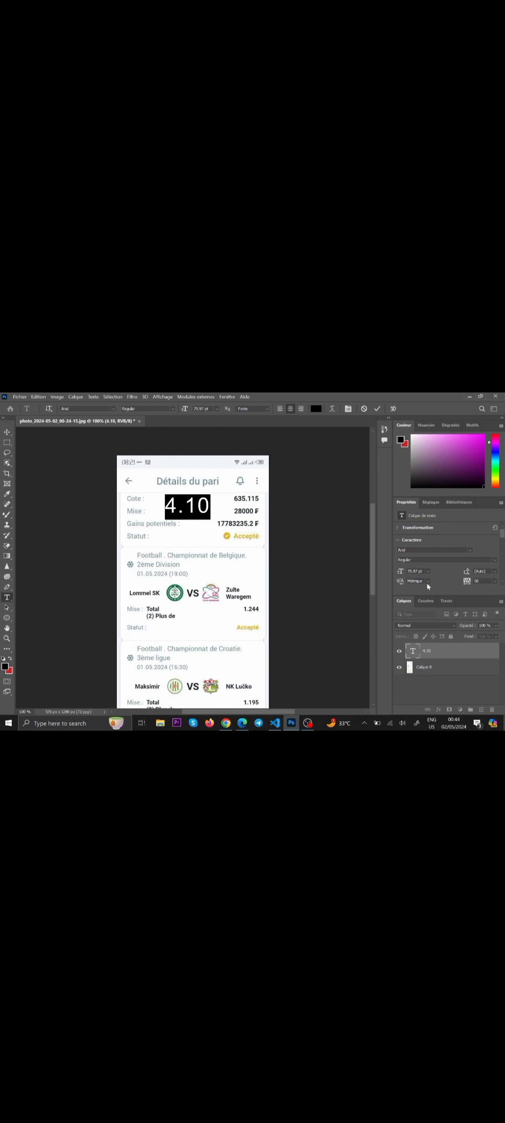
pyautogui.scroll(-1, 500, 545)
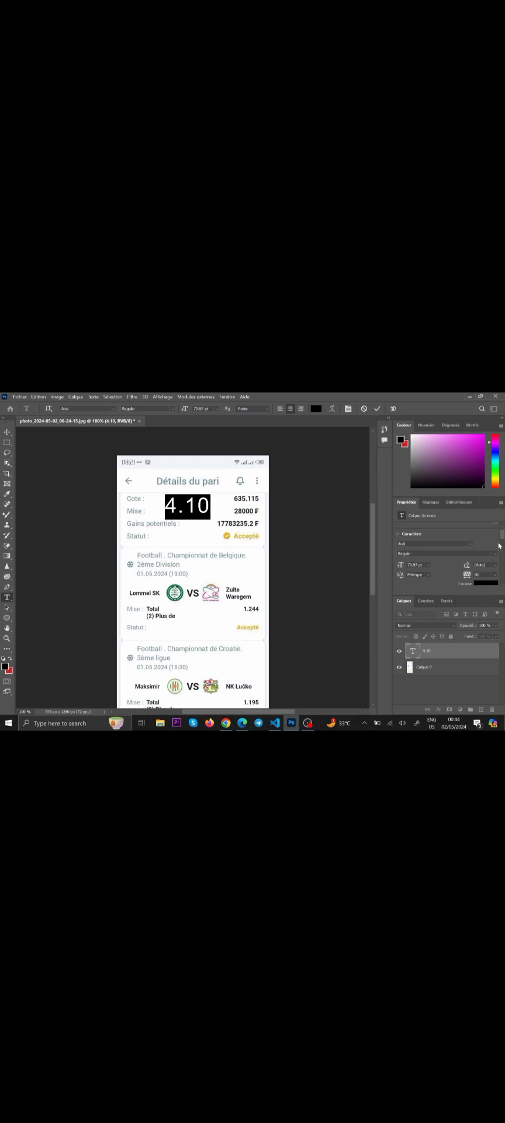
pyautogui.moveTo(504, 537)
pyautogui.mouseDown()
pyautogui.moveTo(501, 582)
pyautogui.moveTo(503, 523)
pyautogui.mouseUp()
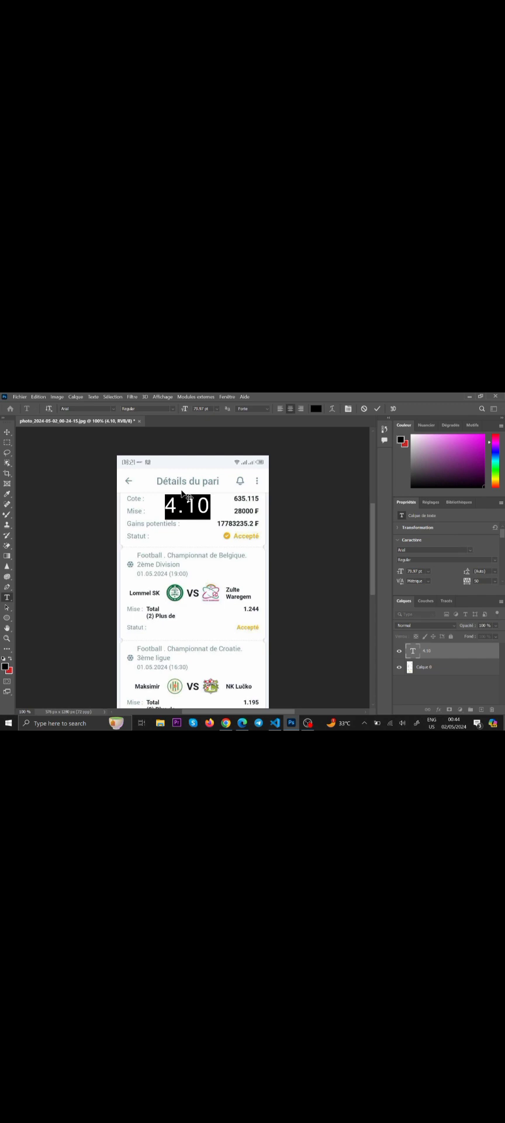
pyautogui.click(174, 409)
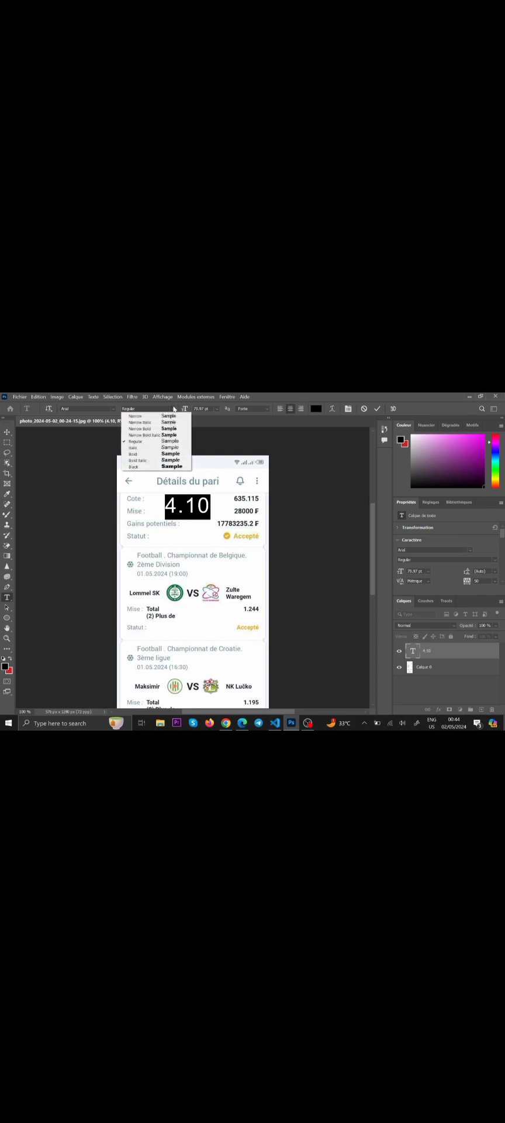
pyautogui.click(161, 454)
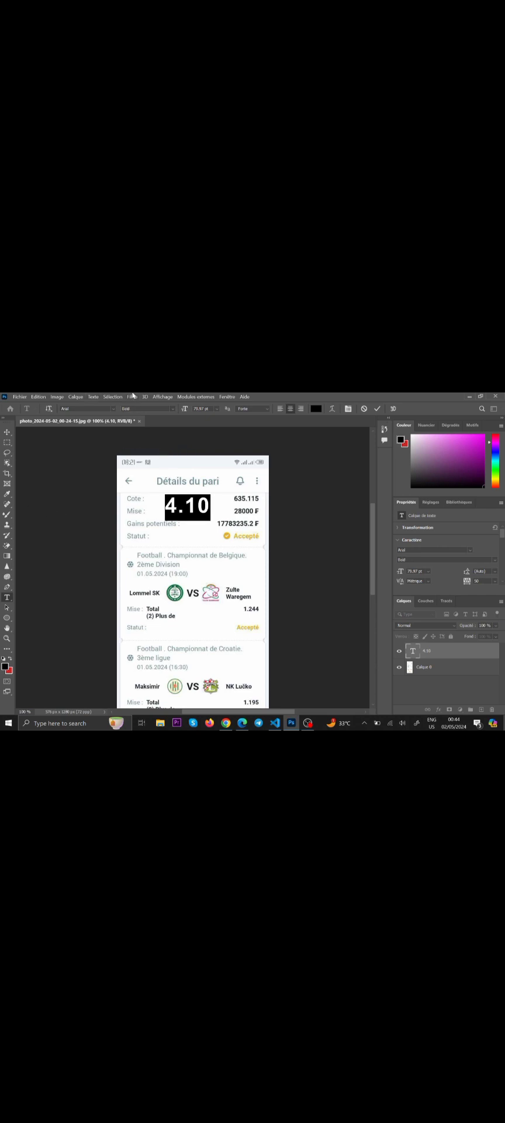
# Step: Reduce the font size of the 4.10 text and move it onto the Cote value
pyautogui.click(196, 409)
pyautogui.press('BackSpace')
pyautogui.press('Return')
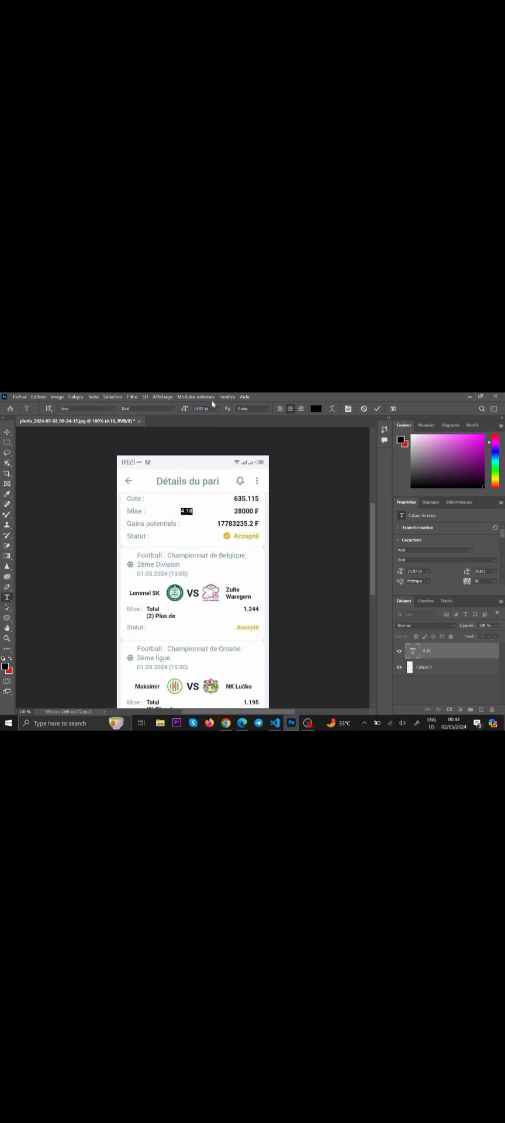
pyautogui.press('BackSpace')
pyautogui.write('3')
pyautogui.press('Return')
pyautogui.click(7, 433)
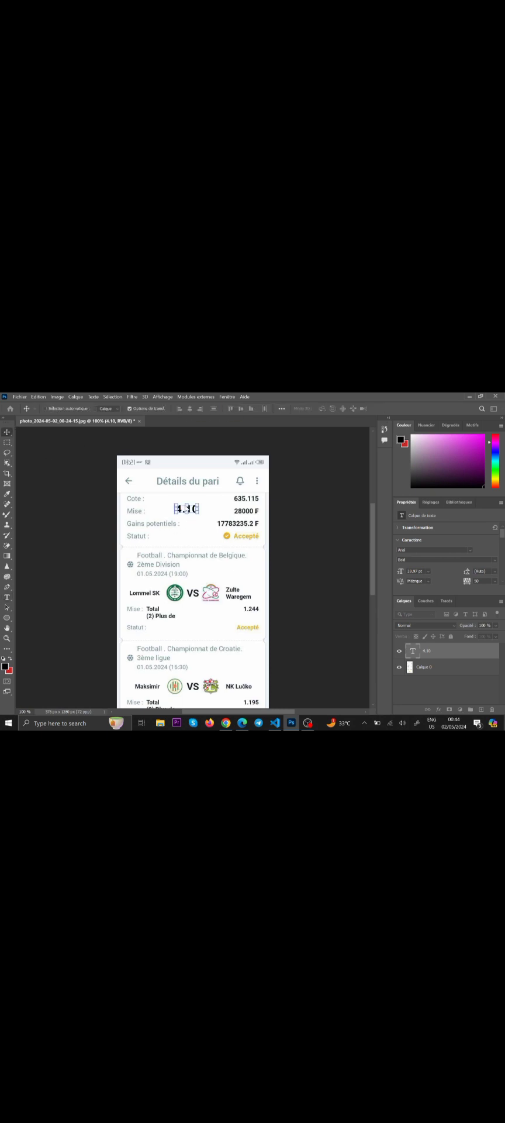
pyautogui.moveTo(185, 511); pyautogui.dragTo(238, 500)
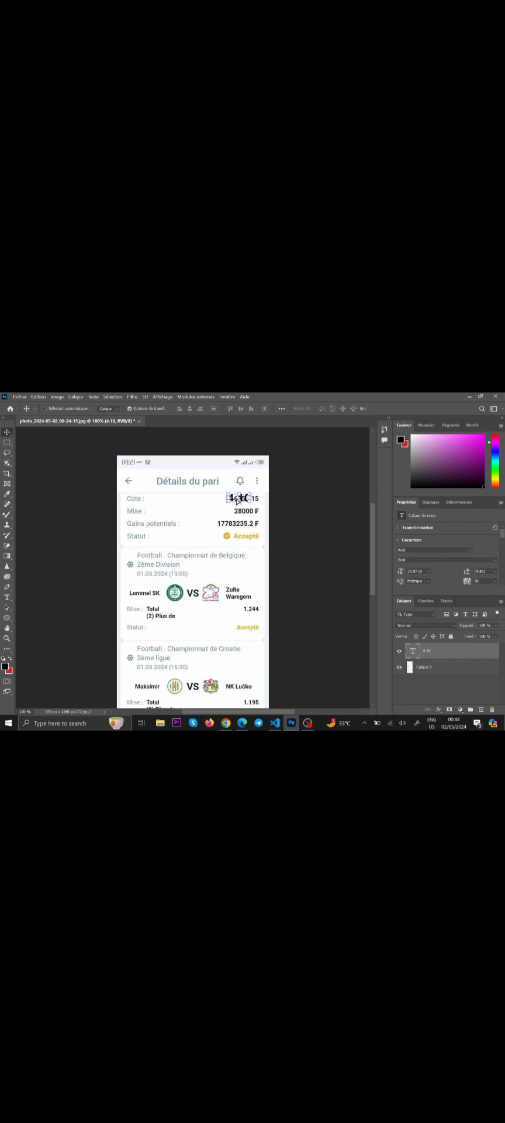
# Step: Shrink the 4.10 text further and shift it so it ends level with the amounts below the Cote value
pyautogui.click(8, 599)
pyautogui.press('t')
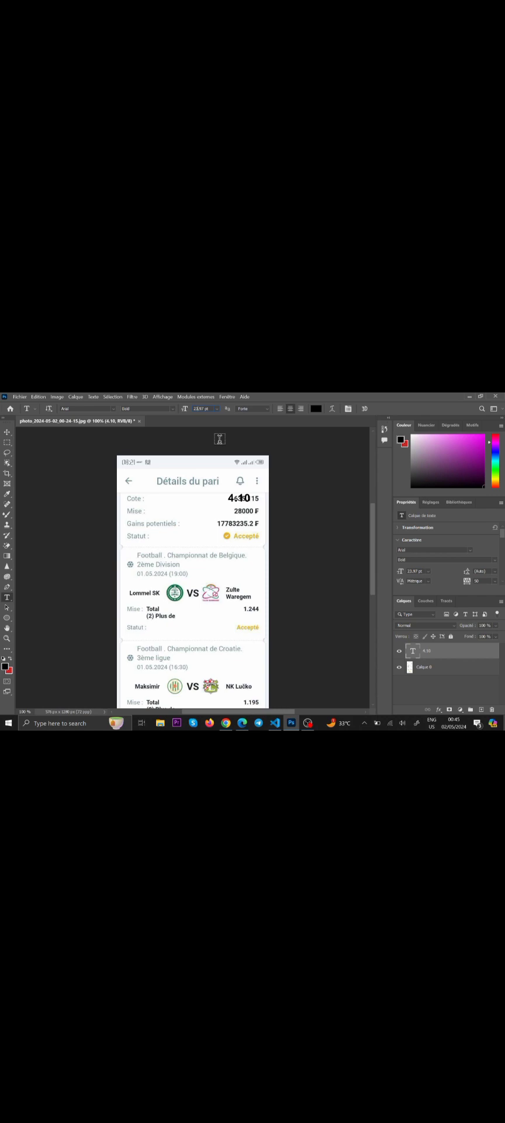
pyautogui.press('Return')
pyautogui.write('6')
pyautogui.press('Return')
pyautogui.press('Return')
pyautogui.click(7, 433)
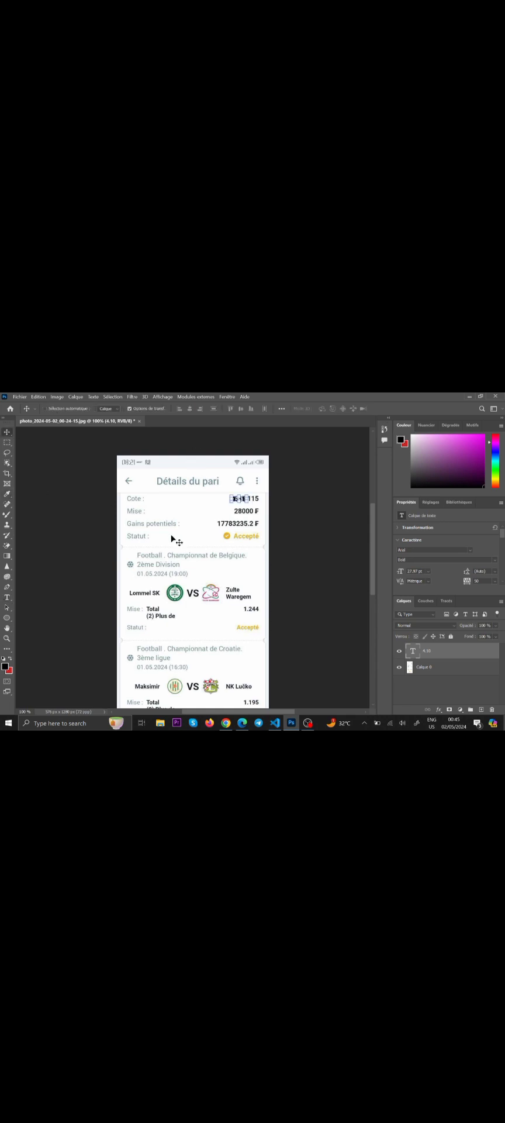
pyautogui.moveTo(239, 501); pyautogui.dragTo(247, 502)
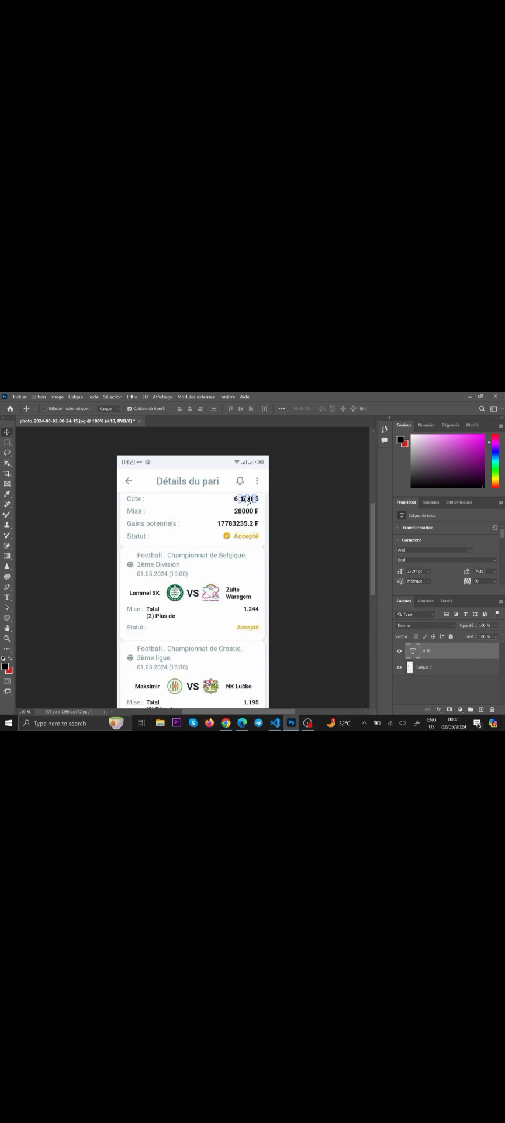
# Step: Hide the 4.10 text layer and select the image layer Calque 0
pyautogui.click(401, 649)
pyautogui.click(401, 651)
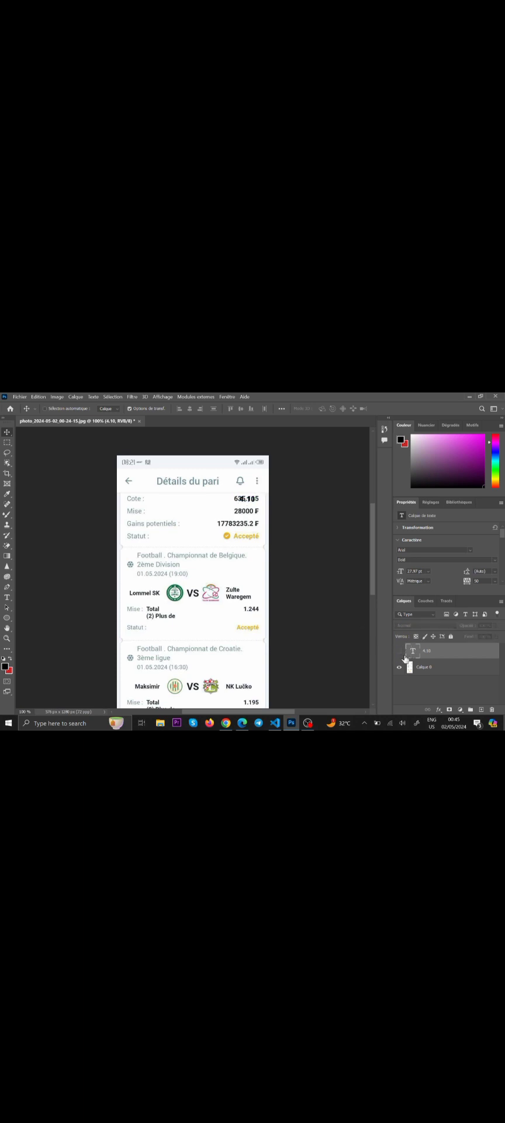
pyautogui.click(447, 673)
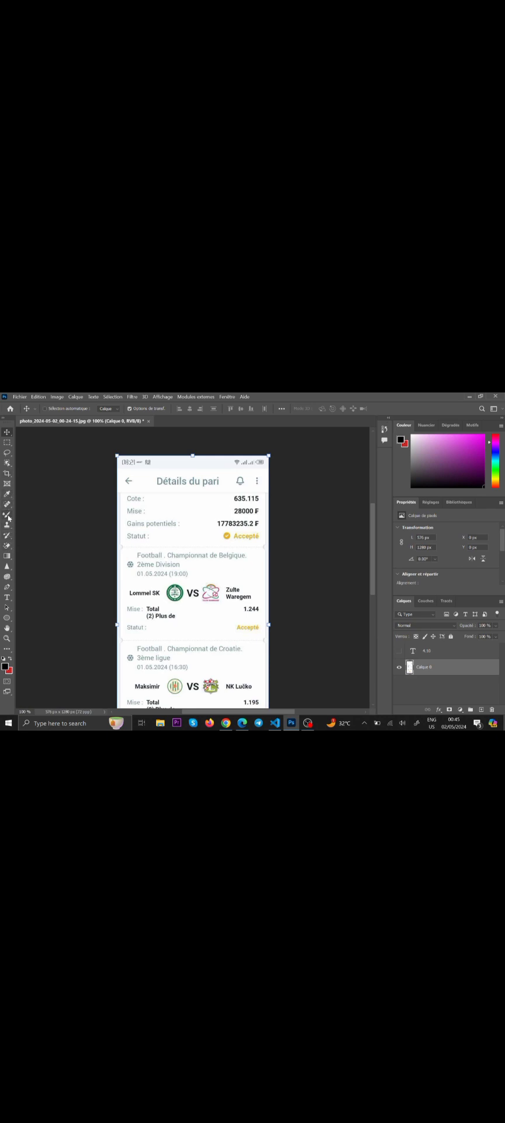
# Step: Remove the original Cote value from the image with an enlarged Spot Healing Brush
pyautogui.click(6, 505)
pyautogui.rightClick(6, 505)
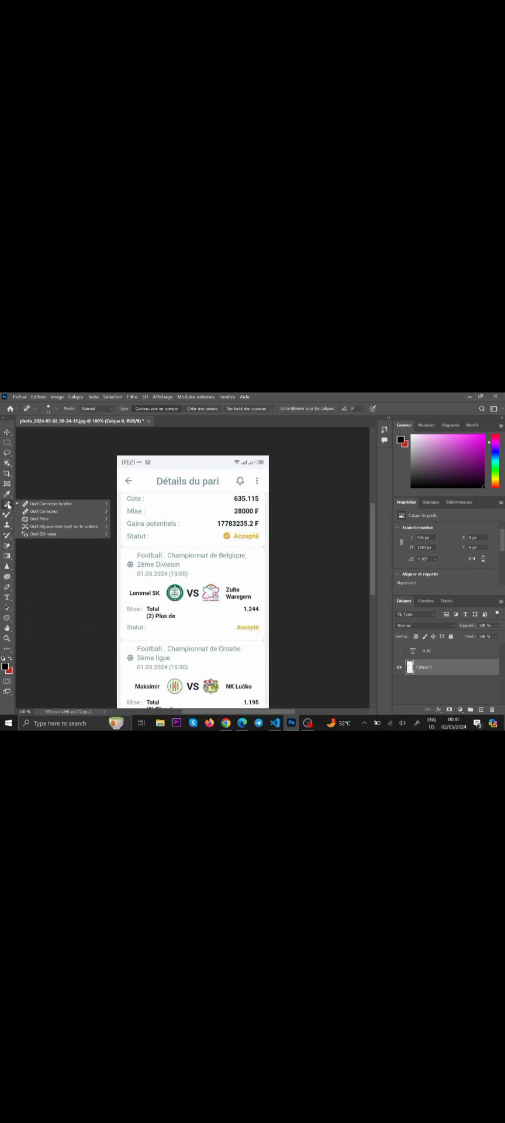
pyautogui.click(41, 505)
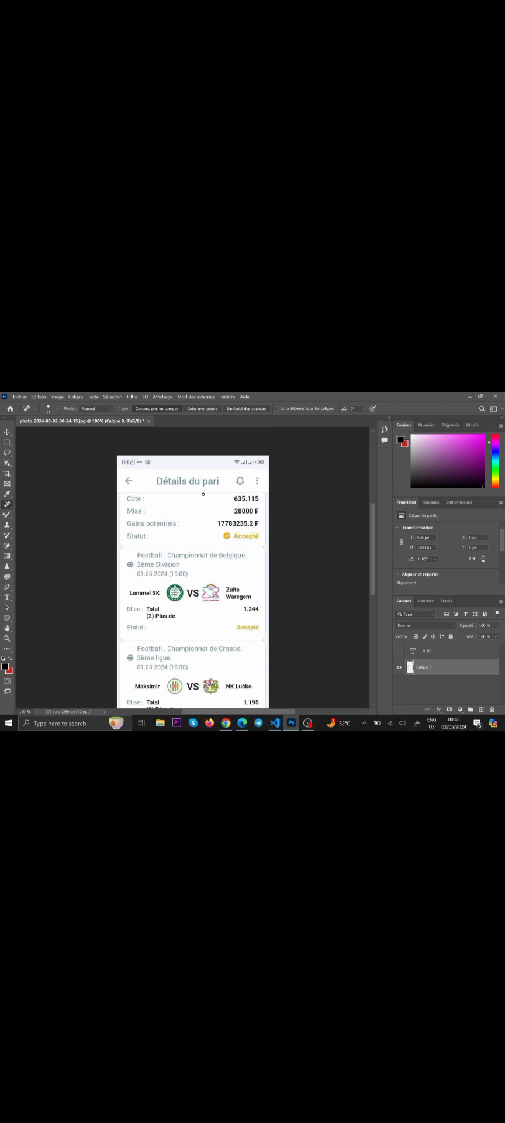
pyautogui.rightClick(149, 495)
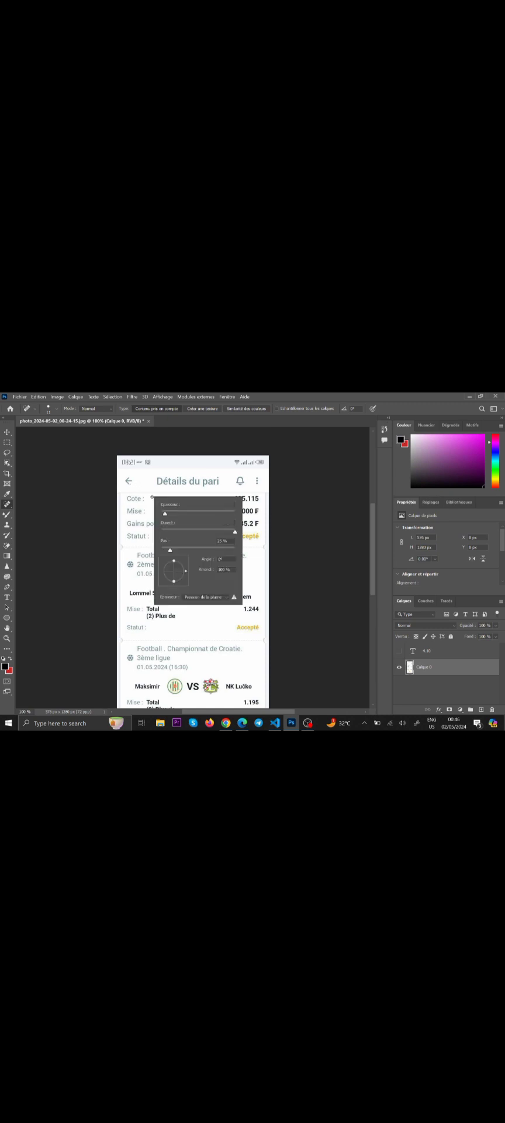
pyautogui.click(171, 515)
pyautogui.click(177, 513)
pyautogui.moveTo(259, 498)
pyautogui.mouseDown()
pyautogui.moveTo(233, 499)
pyautogui.moveTo(262, 495)
pyautogui.moveTo(256, 500)
pyautogui.mouseUp()
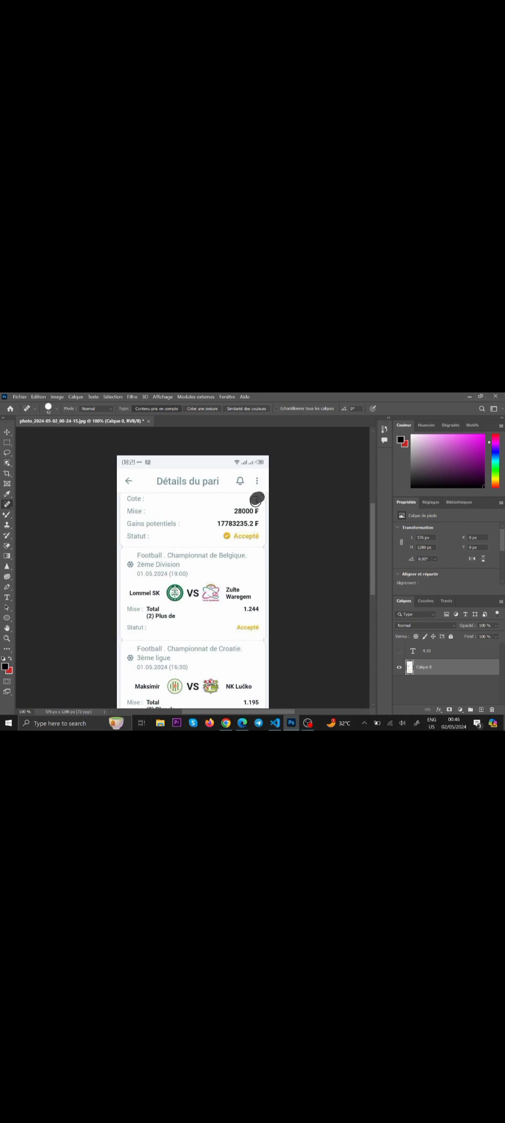
pyautogui.click(256, 500)
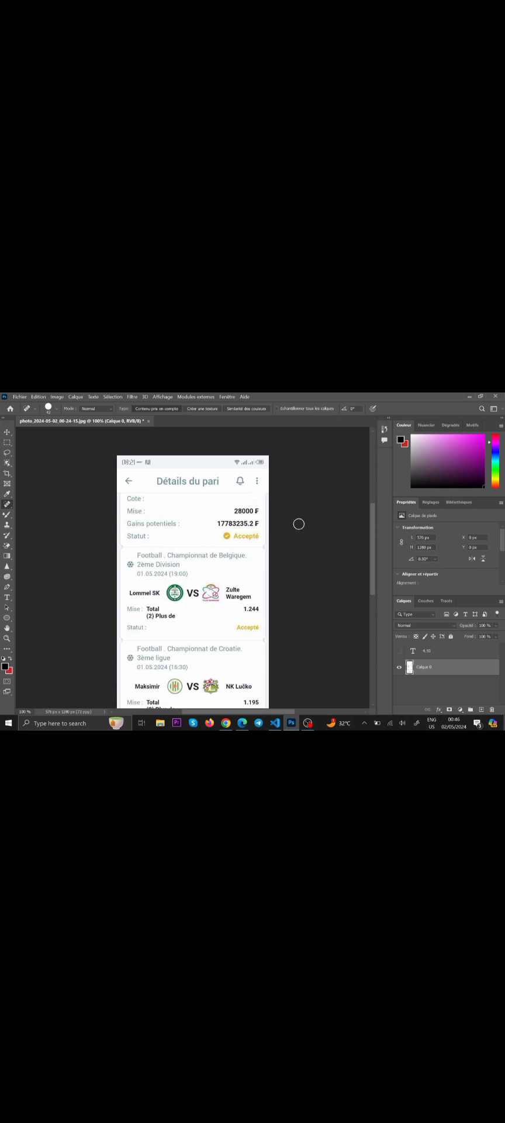
# Step: Show the 4.10 text layer again and check the replaced Cote value against the rest of the screenshot
pyautogui.click(400, 651)
pyautogui.scroll(-2, 343, 535)
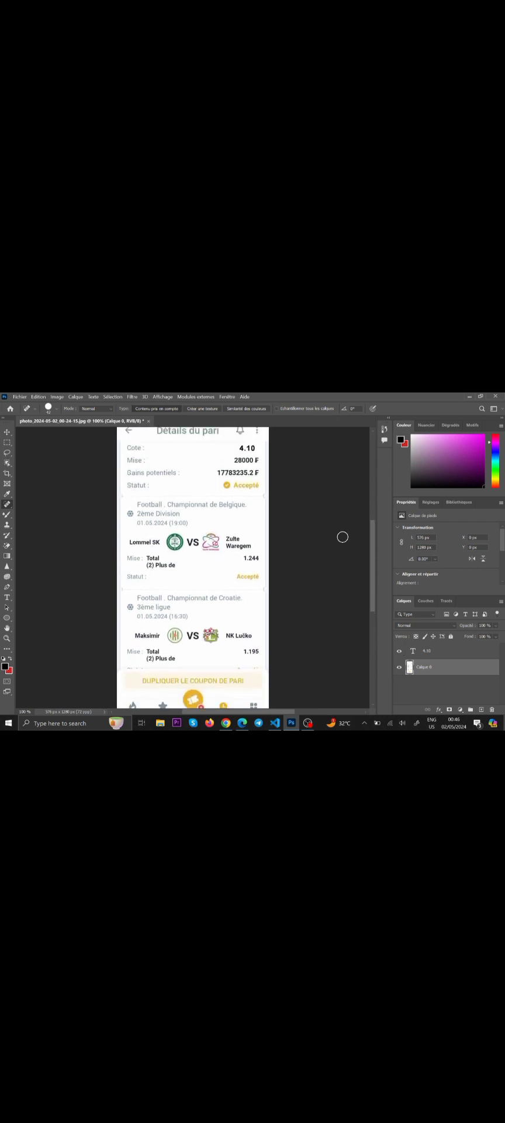
pyautogui.scroll(-2, 342, 537)
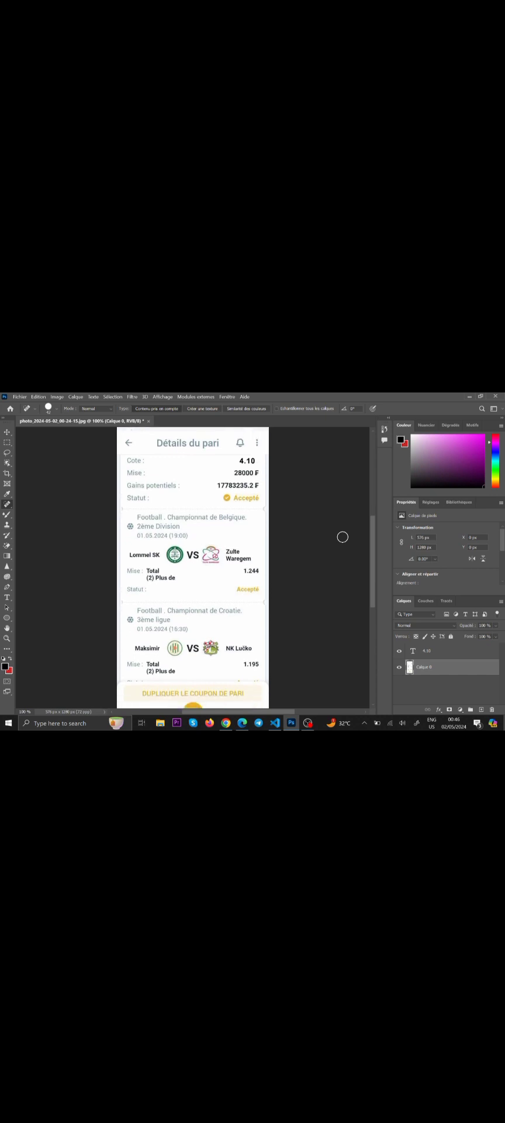
pyautogui.scroll(2, 343, 537)
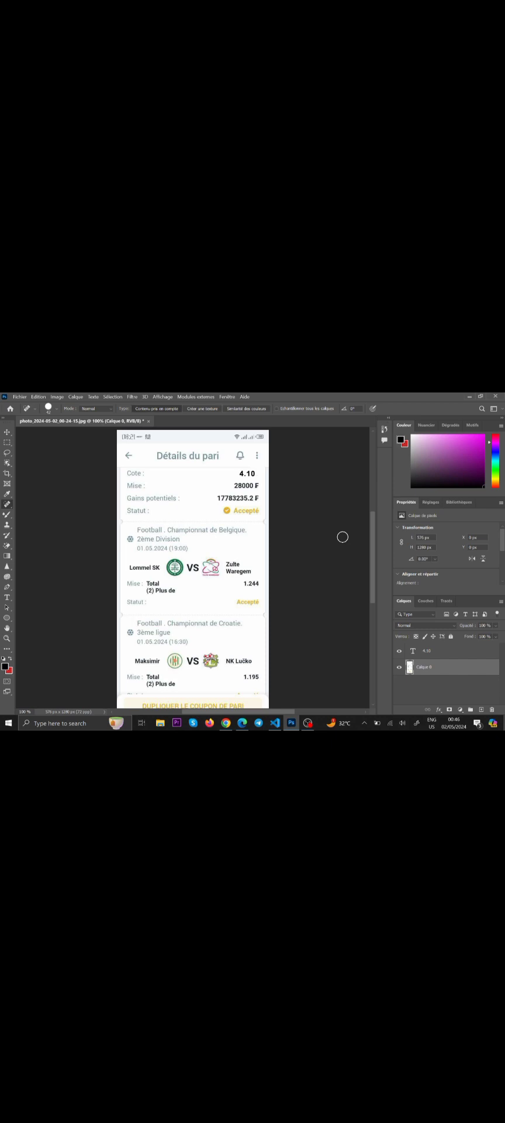
pyautogui.hscroll(1, 343, 537)
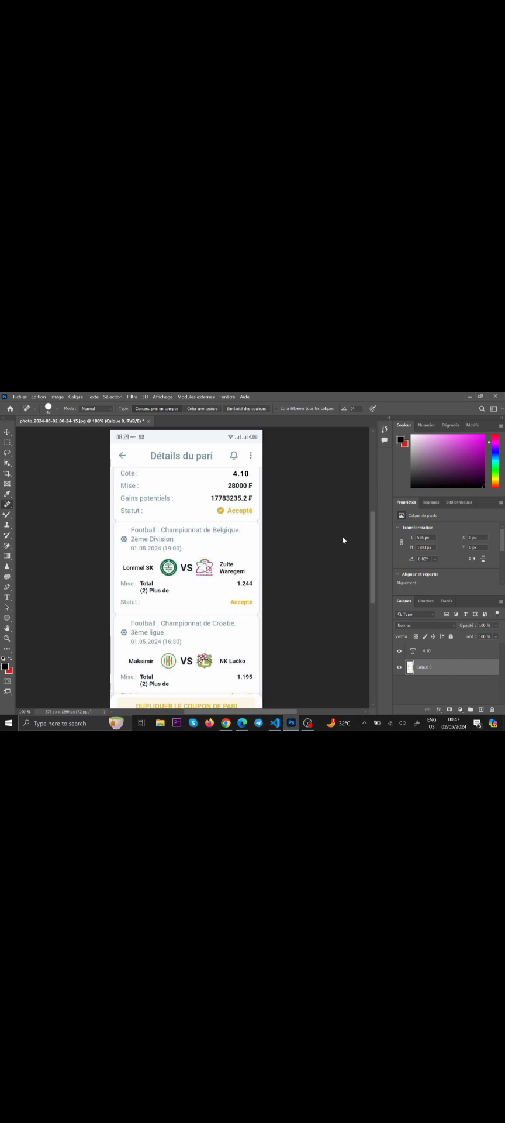
# Step: Start saving a copy of the document to the Desktop folder
pyautogui.hotkey('ctrl', 'shift', 's')
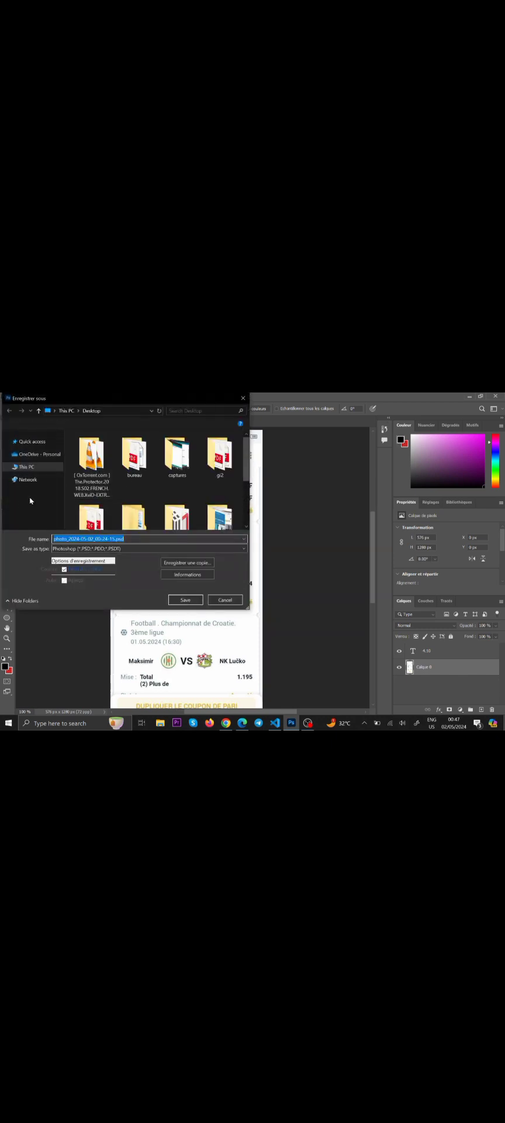
pyautogui.click(169, 562)
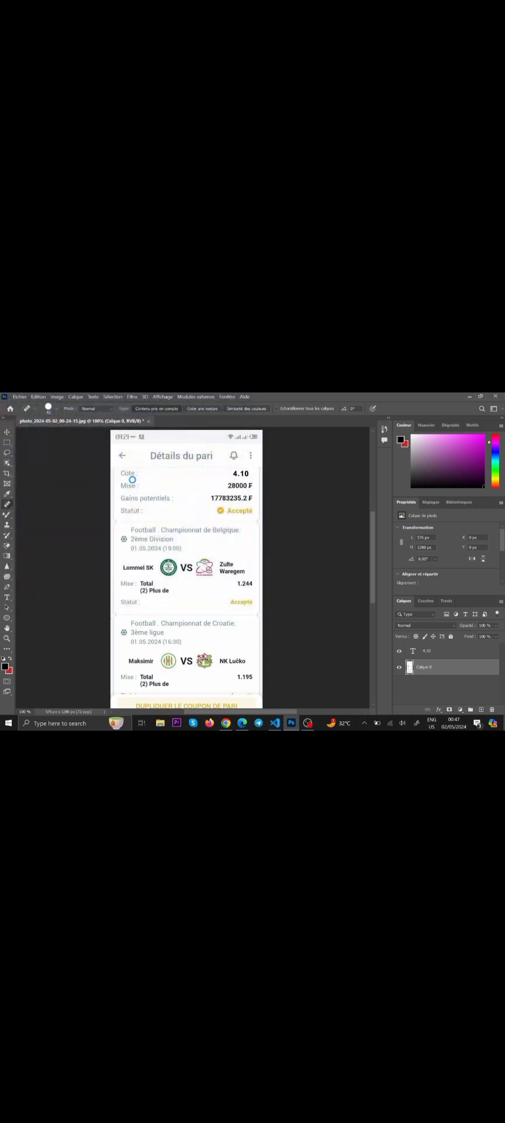
pyautogui.hotkey('alt', 'ctrl', 's')
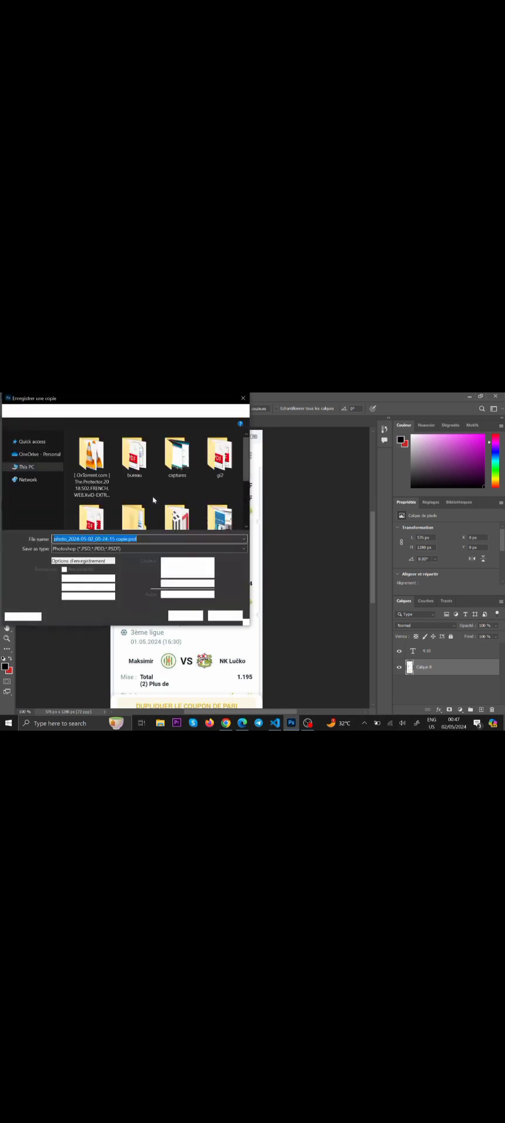
pyautogui.scroll(-2, 140, 488)
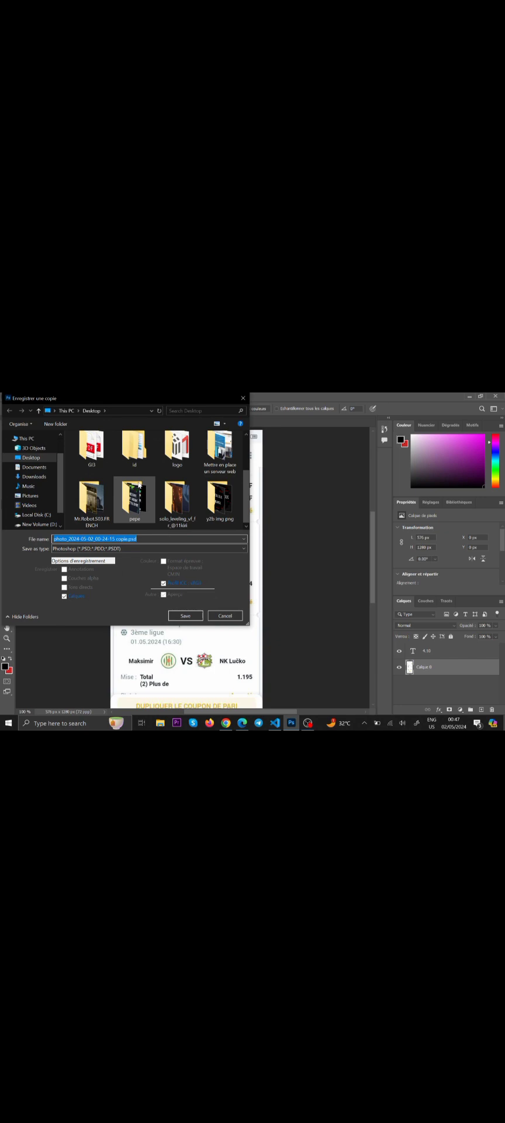
pyautogui.scroll(1, 117, 491)
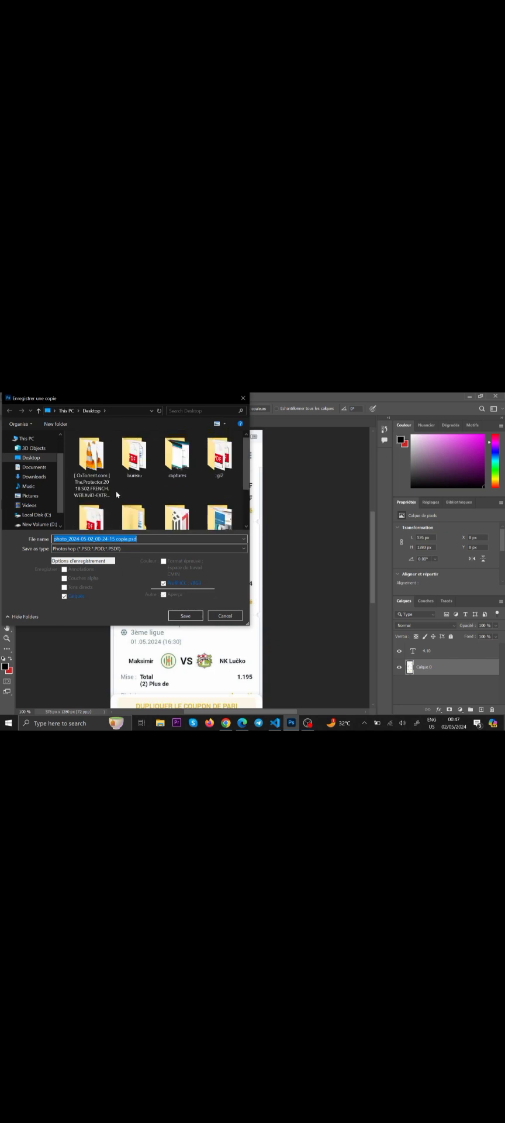
pyautogui.click(40, 460)
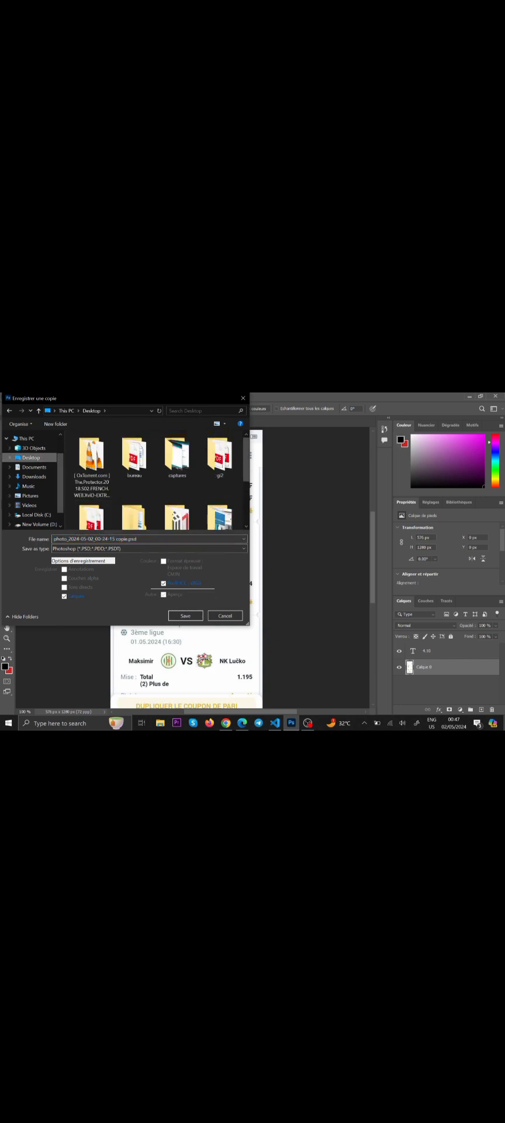
# Step: Name the copy 111, set its format to JPEG and save it, accepting the JPEG options
pyautogui.click(100, 539)
pyautogui.write('111')
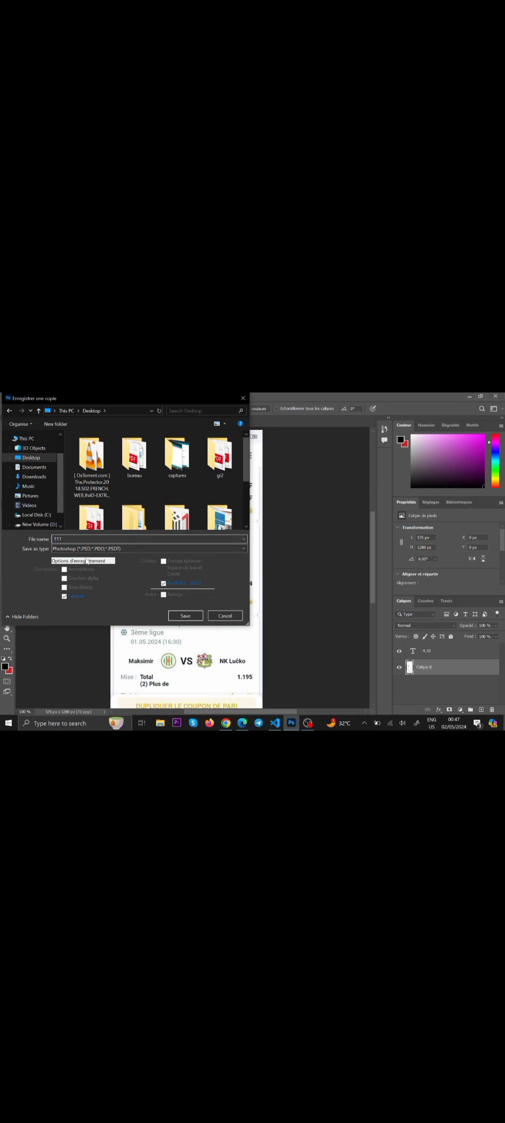
pyautogui.click(88, 548)
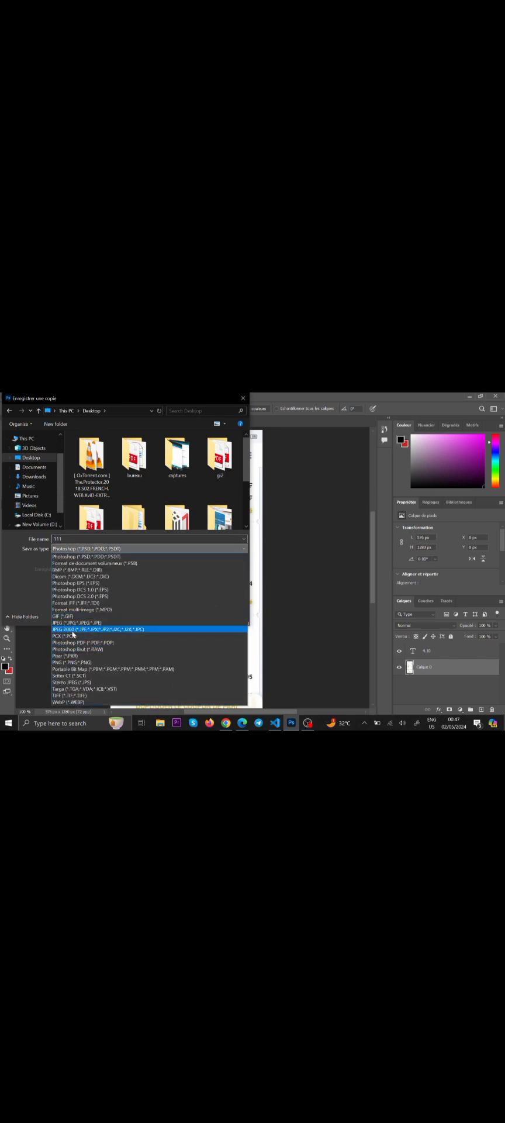
pyautogui.click(67, 623)
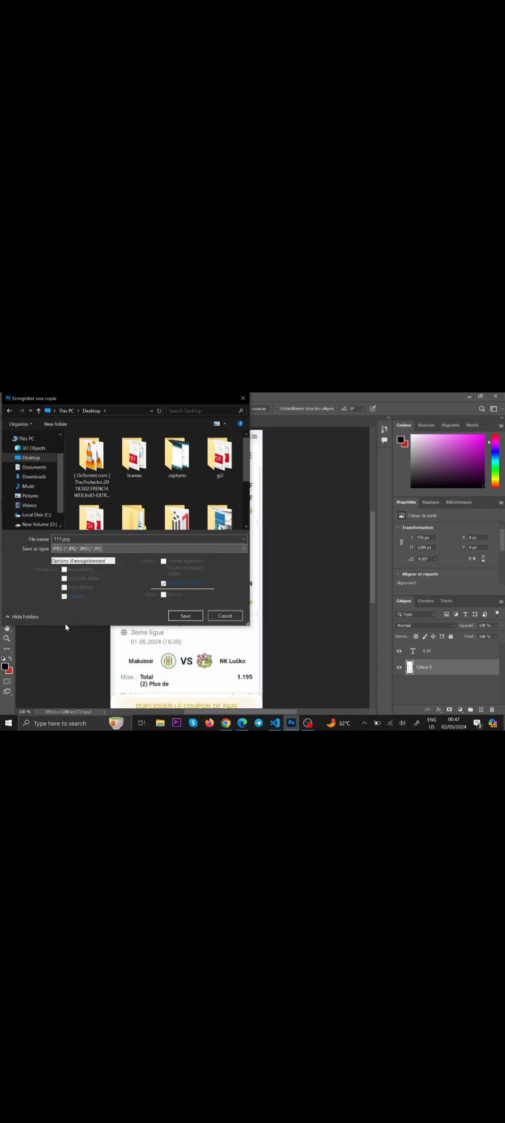
pyautogui.click(185, 615)
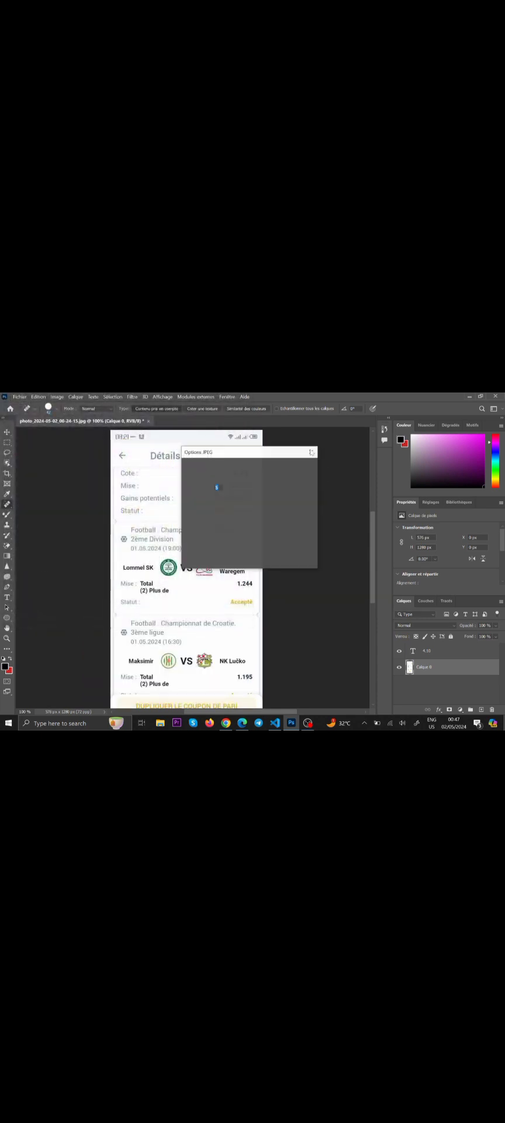
pyautogui.click(295, 467)
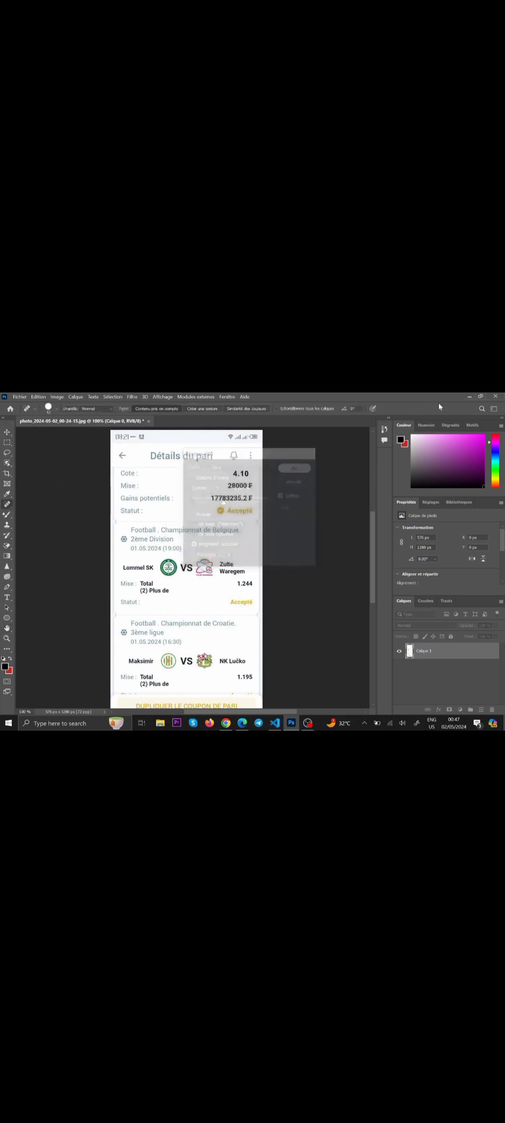
# Step: Minimise the Photoshop and OBS windows, switch to Telegram and open the chat holding the original bet screenshot
pyautogui.click(469, 396)
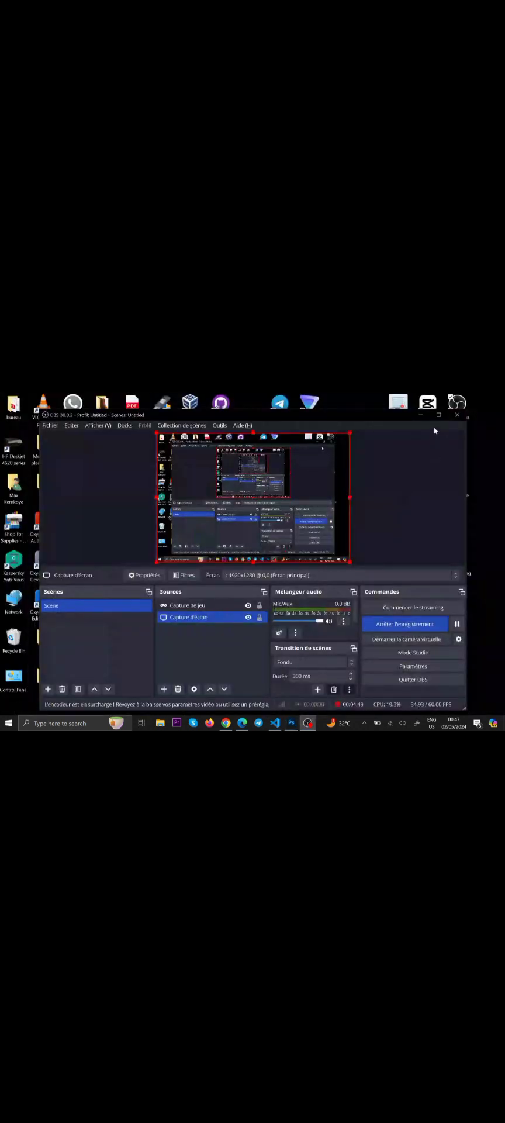
pyautogui.click(421, 415)
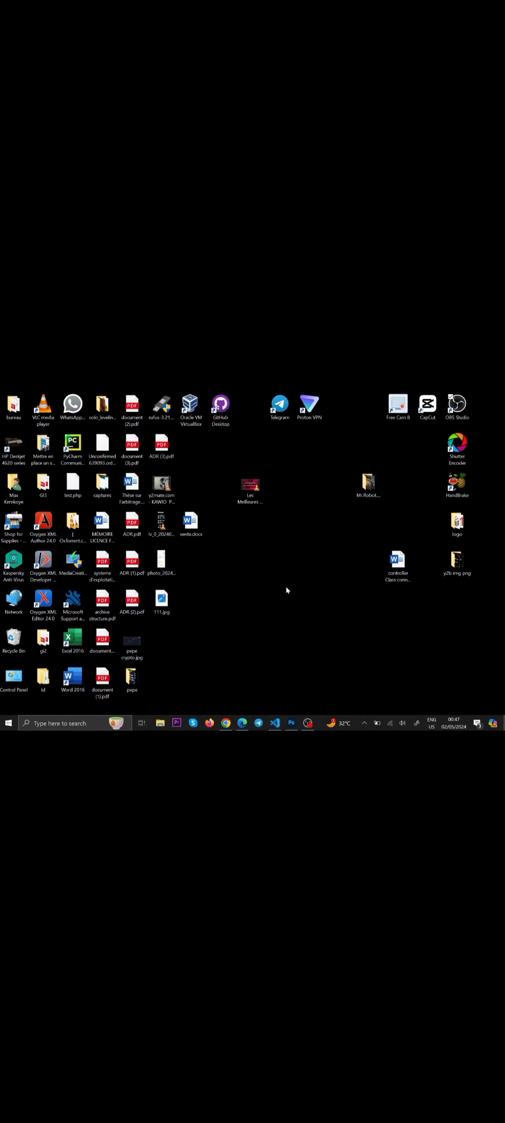
pyautogui.press('super+7')
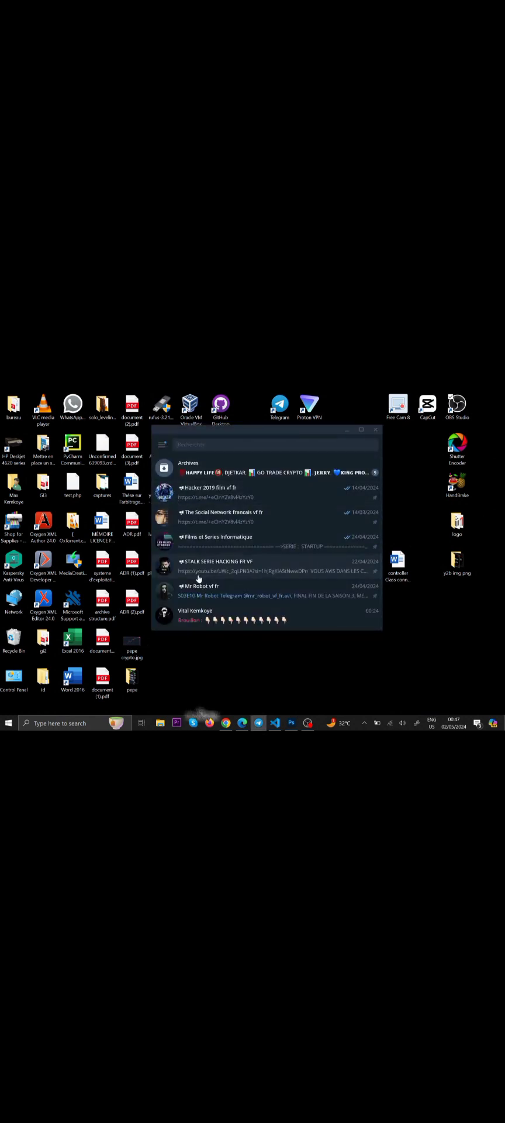
pyautogui.click(200, 611)
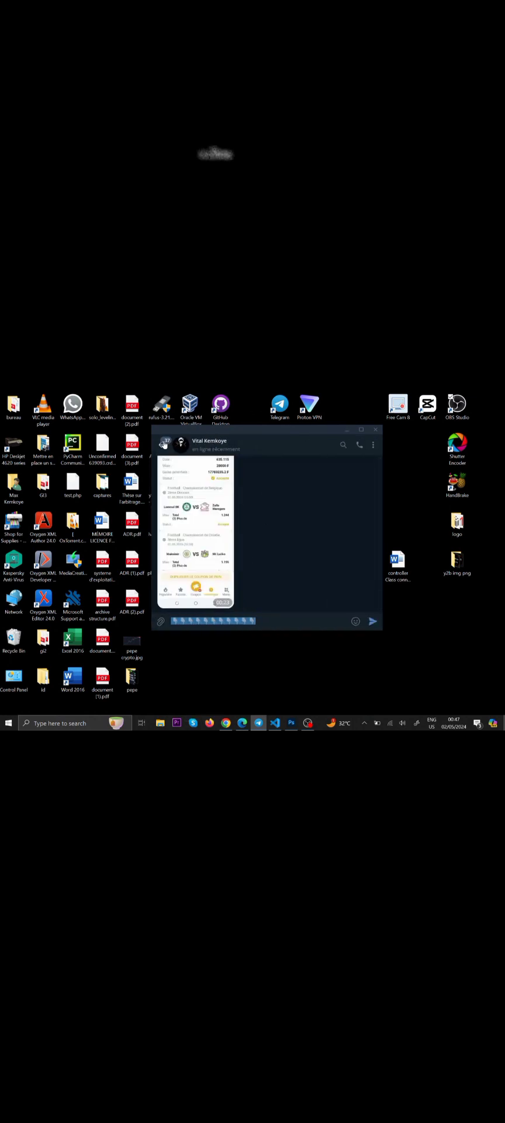
# Step: Clear the unsent emoji draft from the chat's message field
pyautogui.click(297, 622)
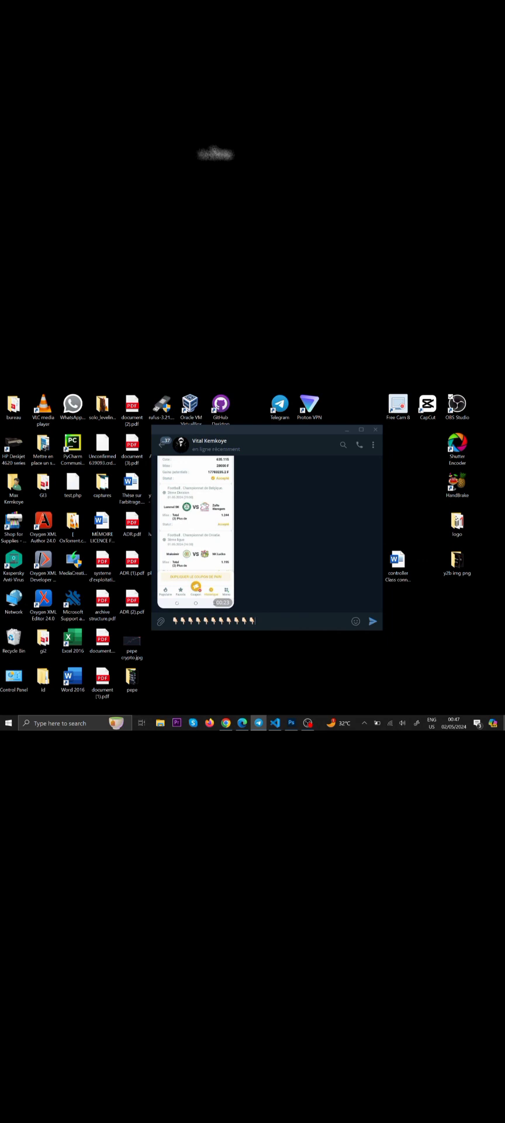
pyautogui.press('BackSpace')
pyautogui.press('BackSpace')
pyautogui.press('BackSpace')
pyautogui.press('BackSpace')
pyautogui.press('BackSpace')
pyautogui.press('BackSpace')
pyautogui.press('BackSpace')
pyautogui.press('BackSpace')
pyautogui.press('BackSpace')
pyautogui.press('BackSpace')
# Step: Move the Telegram window clear of the desktop files and send 111.jpg in the chat as a compressed image
pyautogui.moveTo(280, 432); pyautogui.dragTo(400, 439)
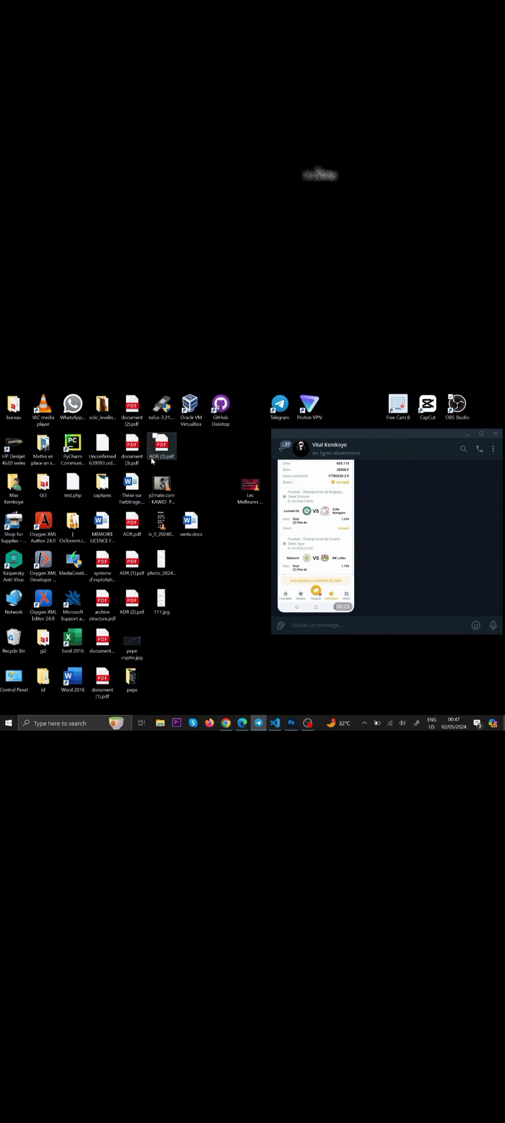
pyautogui.click(160, 484)
pyautogui.click(161, 599)
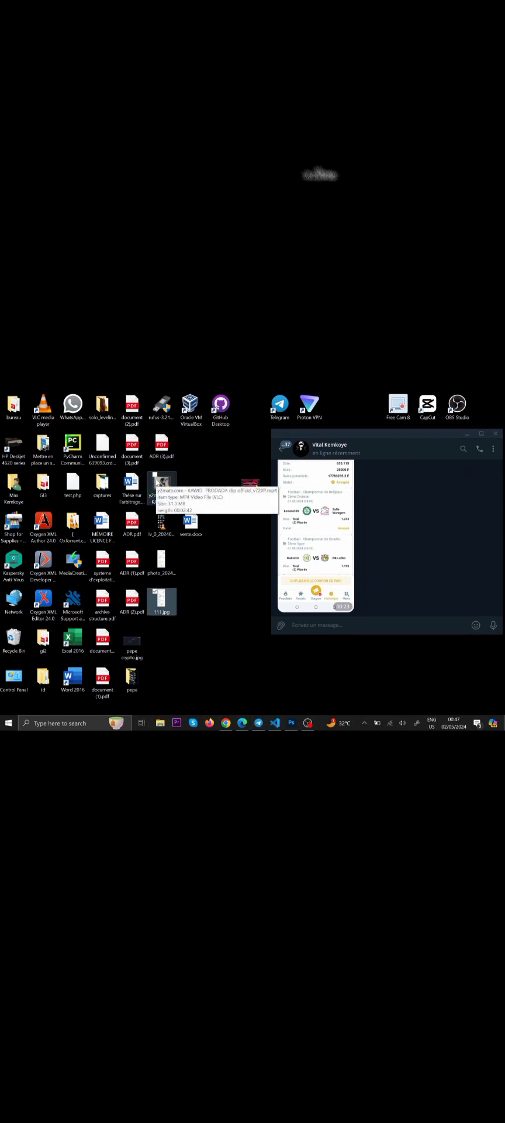
pyautogui.moveTo(161, 600); pyautogui.dragTo(409, 571)
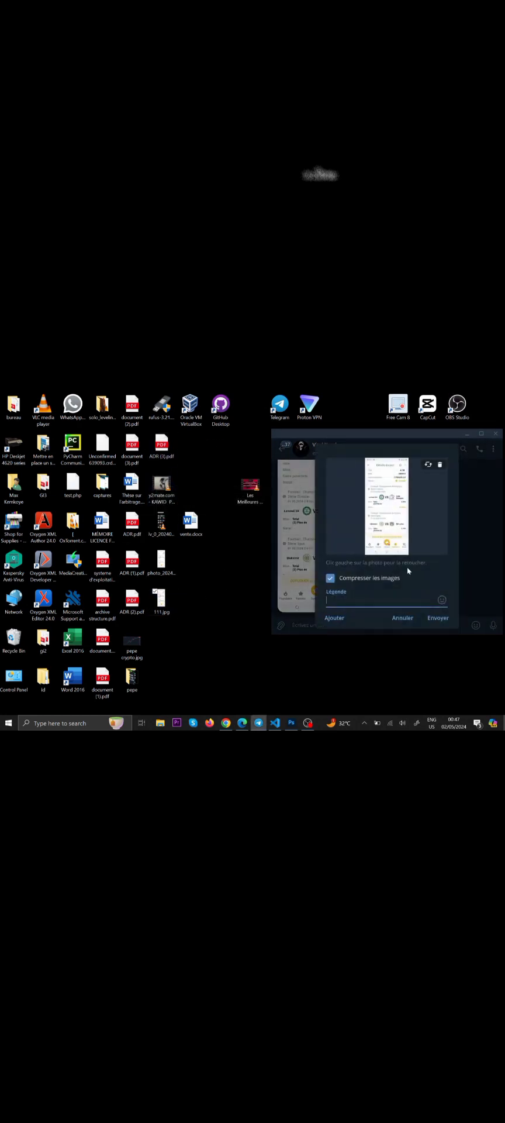
pyautogui.click(437, 617)
# Step: Maximise Telegram and compare the original bet screenshot with the edited one in the chat
pyautogui.click(481, 434)
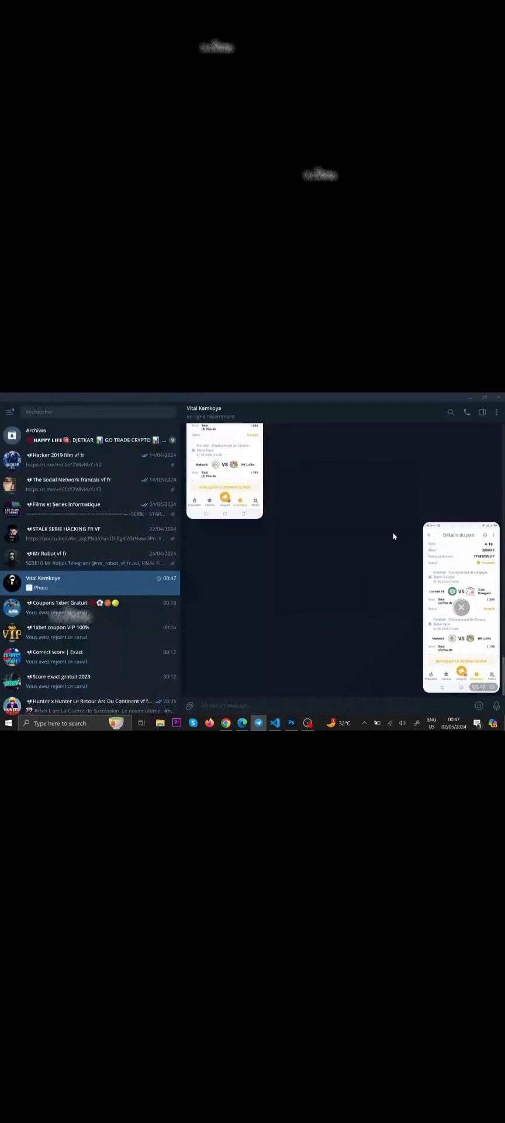
pyautogui.scroll(2, 351, 556)
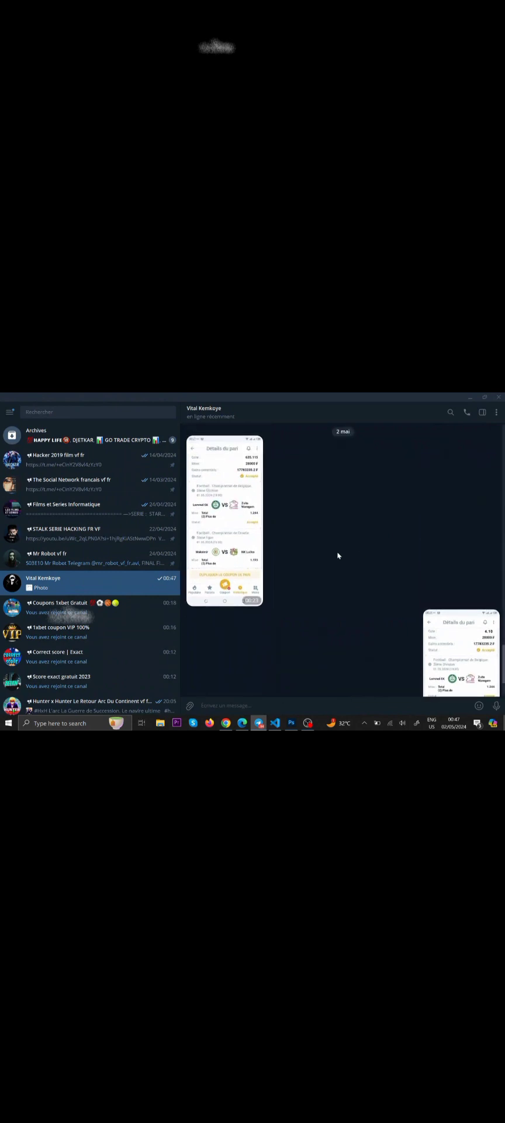
pyautogui.scroll(-2, 405, 606)
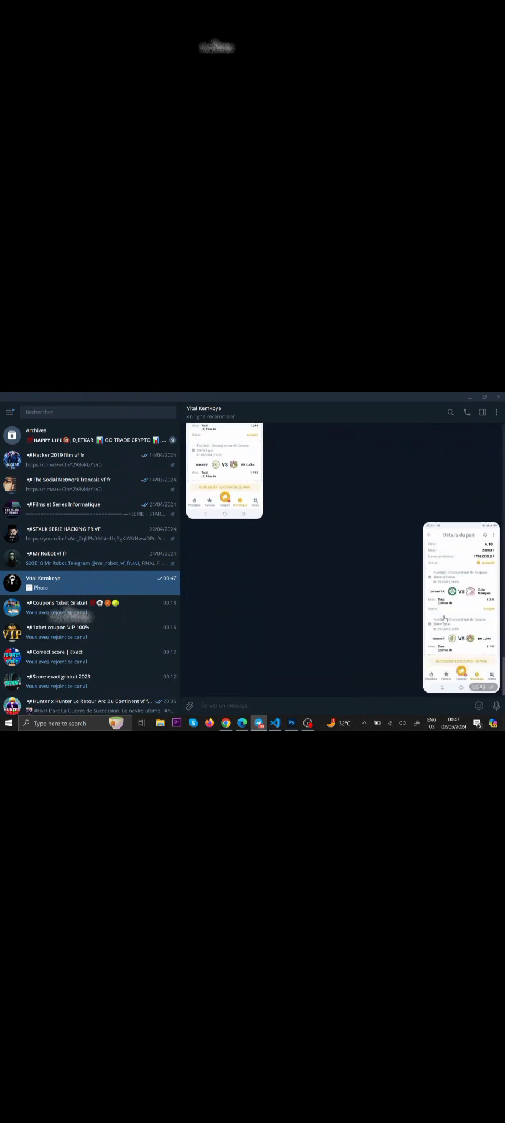